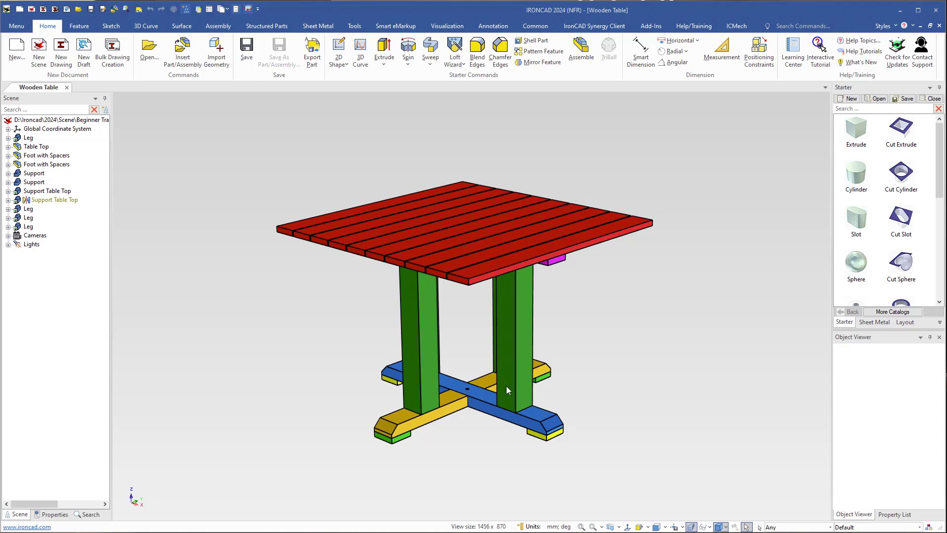
Step: Close the Wooden Table model, discard its changes, and start a new empty 3D scene
{"action": "mouse_move", "coordinate": [506, 385]}
{"action": "middle_mouse_down"}
{"action": "mouse_move", "coordinate": [513, 332]}
{"action": "mouse_move", "coordinate": [482, 250]}
{"action": "mouse_move", "coordinate": [545, 306]}
{"action": "mouse_move", "coordinate": [508, 402]}
{"action": "middle_mouse_up"}
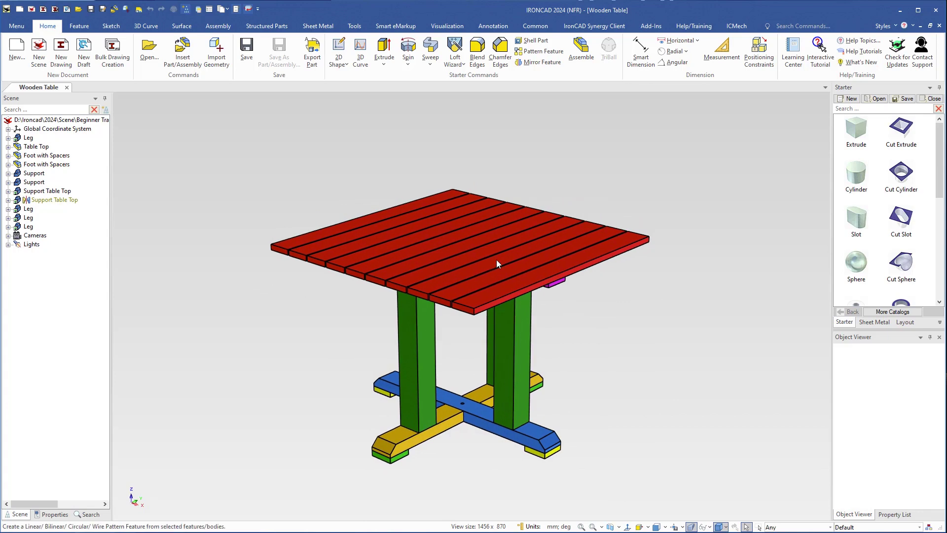
{"action": "middle_click_drag", "start_coordinate": [497, 261], "coordinate": [490, 281]}
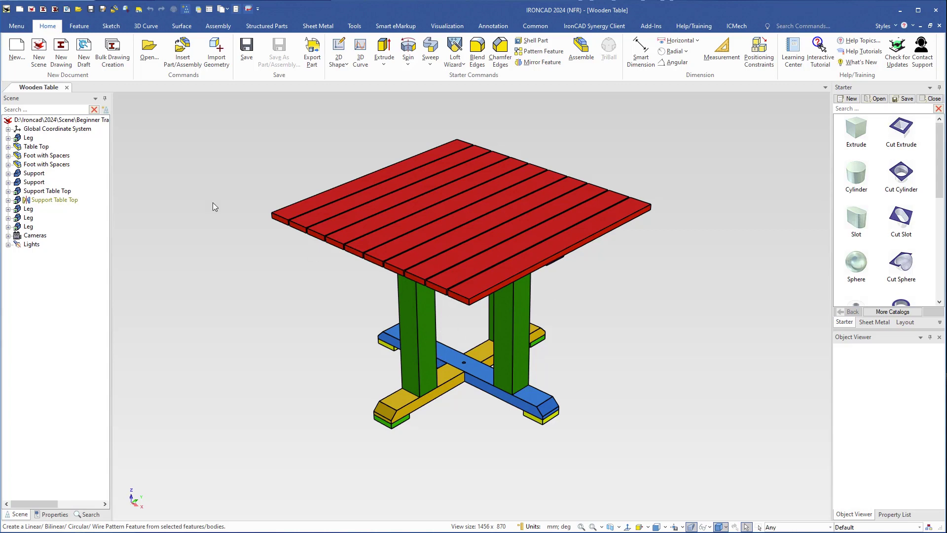
{"action": "left_click", "coordinate": [67, 88]}
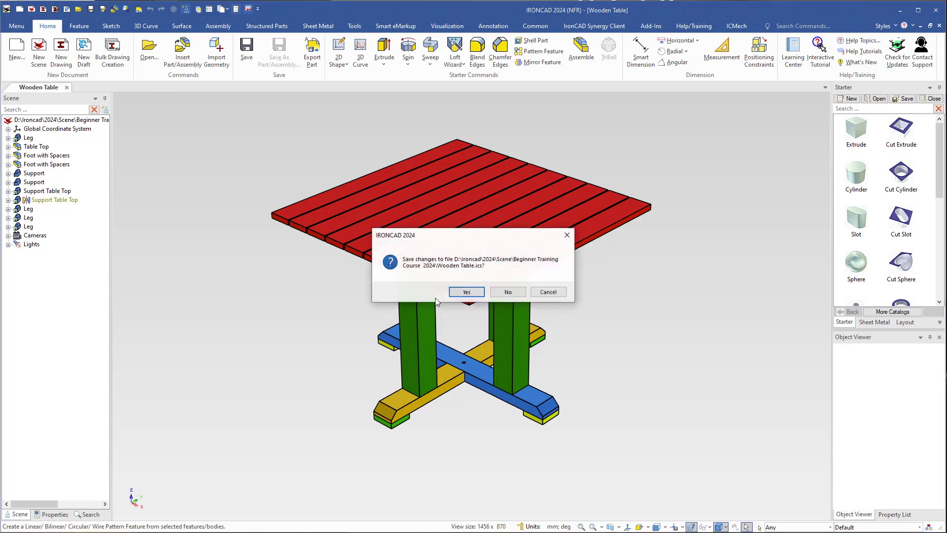
{"action": "left_click", "coordinate": [508, 292]}
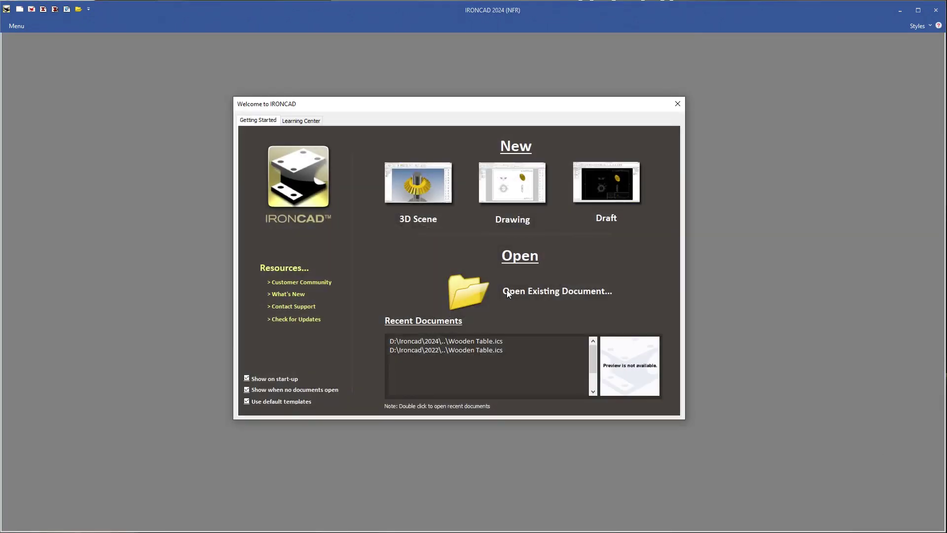
{"action": "left_click", "coordinate": [420, 190]}
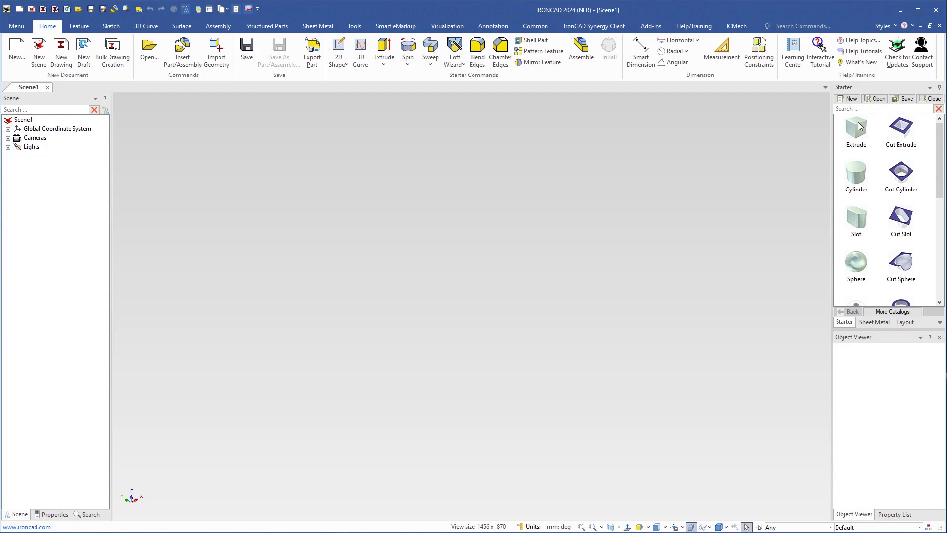
Step: Add an Extrude block and set its sizebox to 1000 × 1000 × 22 mm, then fit the view
{"action": "left_click_drag", "start_coordinate": [858, 126], "coordinate": [472, 302]}
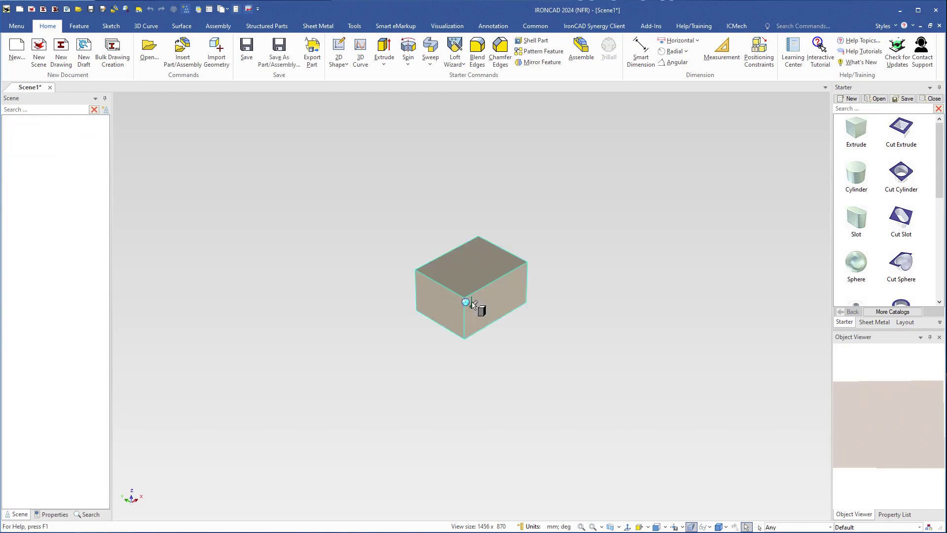
{"action": "left_click", "coordinate": [475, 271]}
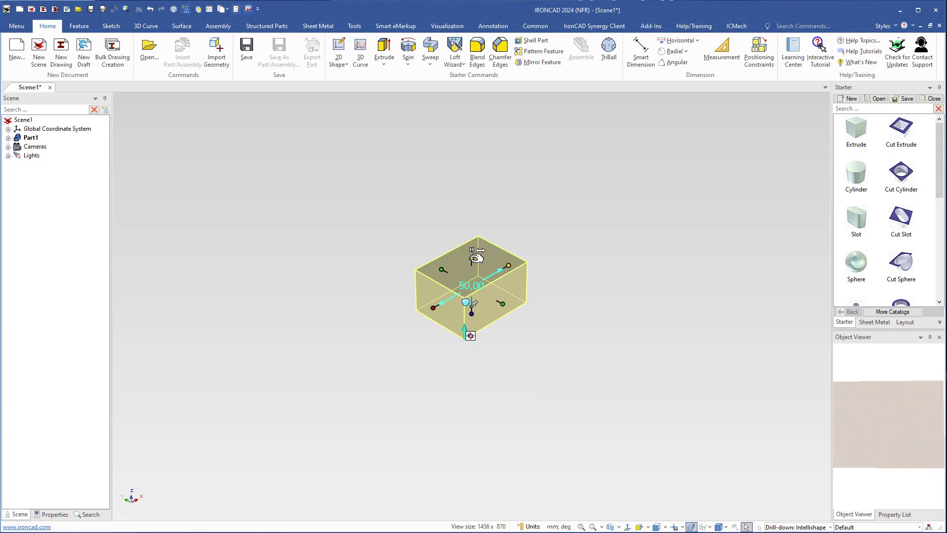
{"action": "right_click", "coordinate": [474, 257]}
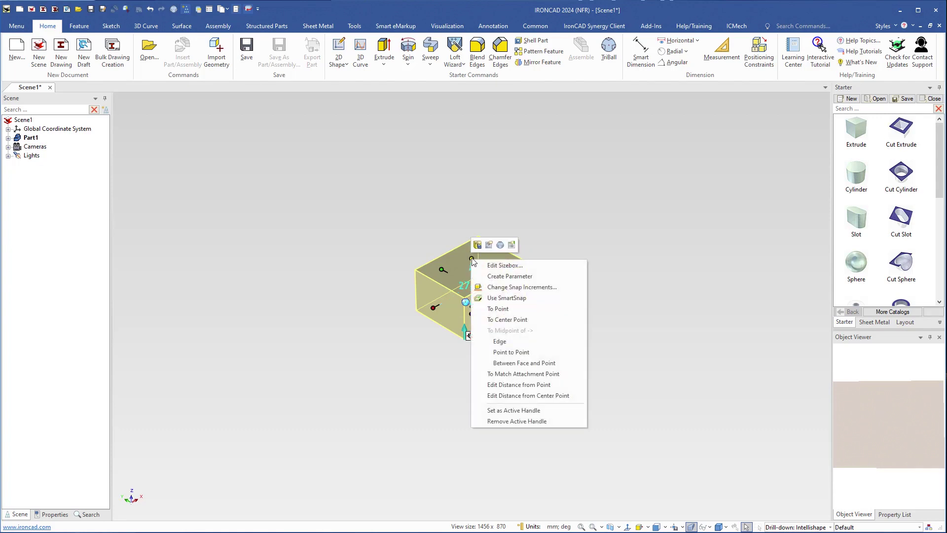
{"action": "left_click", "coordinate": [496, 265]}
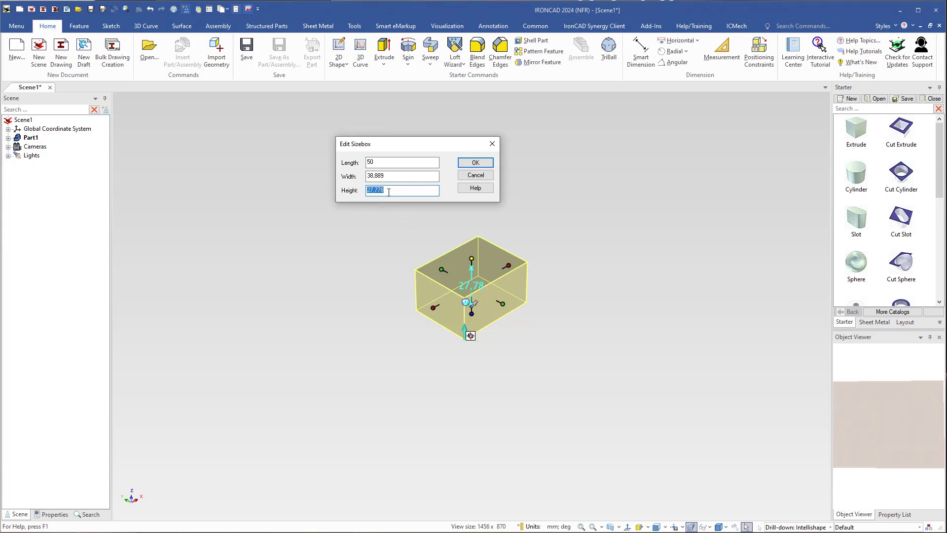
{"action": "type", "text": "22"}
{"action": "key", "text": "shift+Tab"}
{"action": "key", "text": "shift+Tab"}
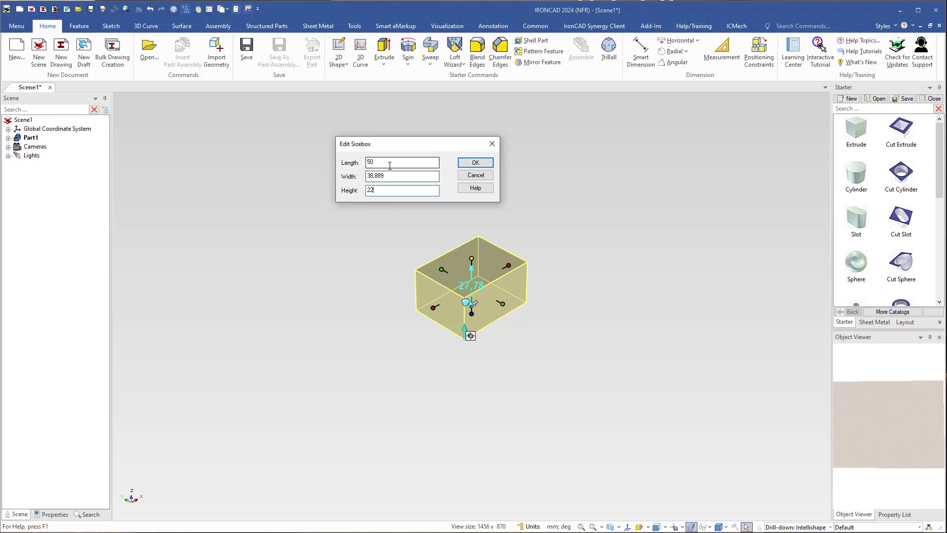
{"action": "type", "text": "1000"}
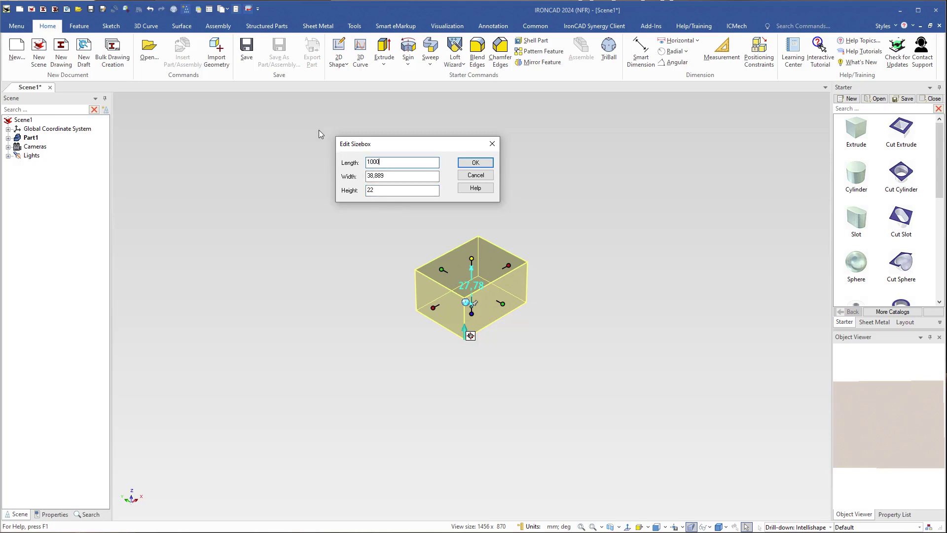
{"action": "key", "text": "Tab"}
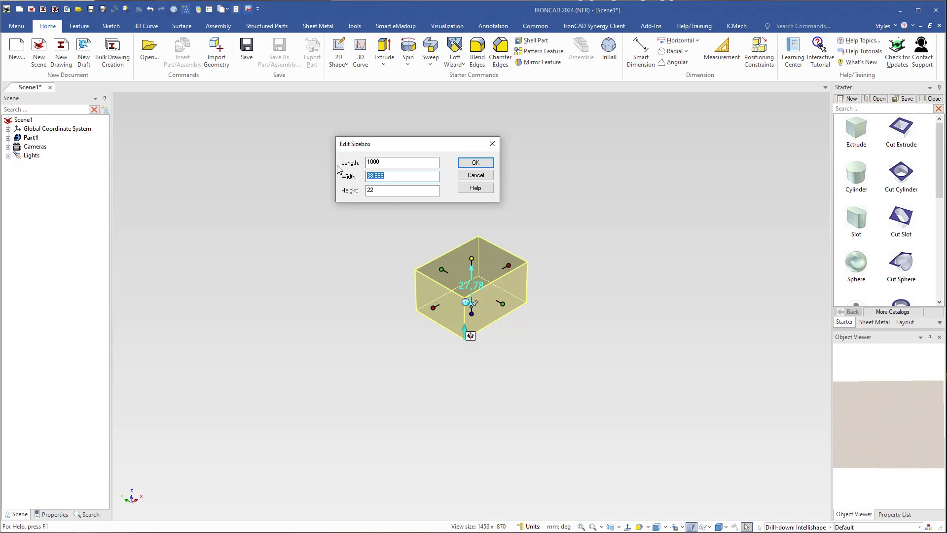
{"action": "type", "text": "1000"}
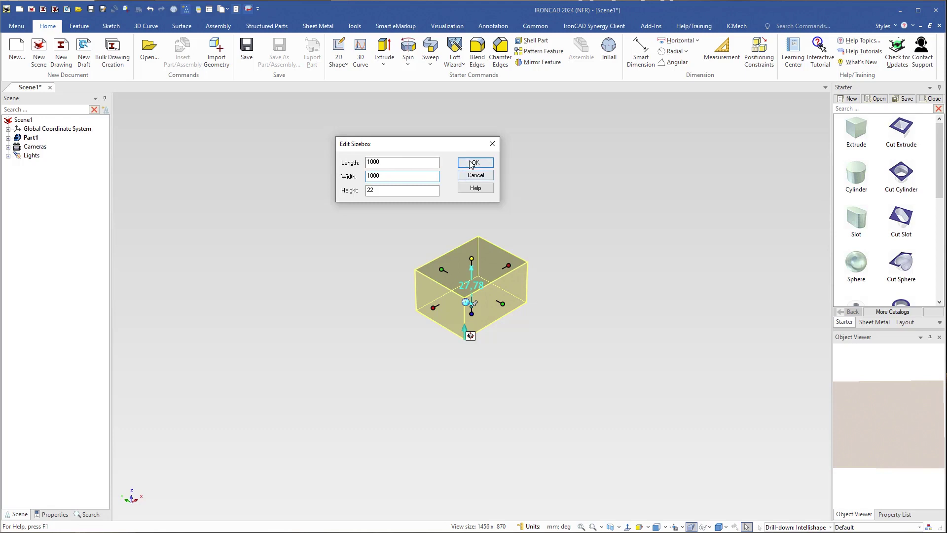
{"action": "left_click", "coordinate": [472, 163]}
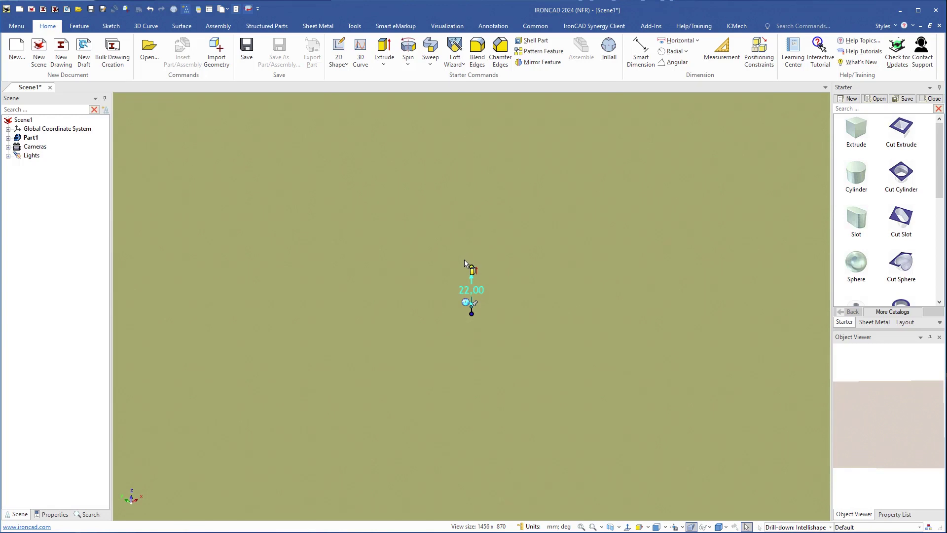
{"action": "key", "text": "F8"}
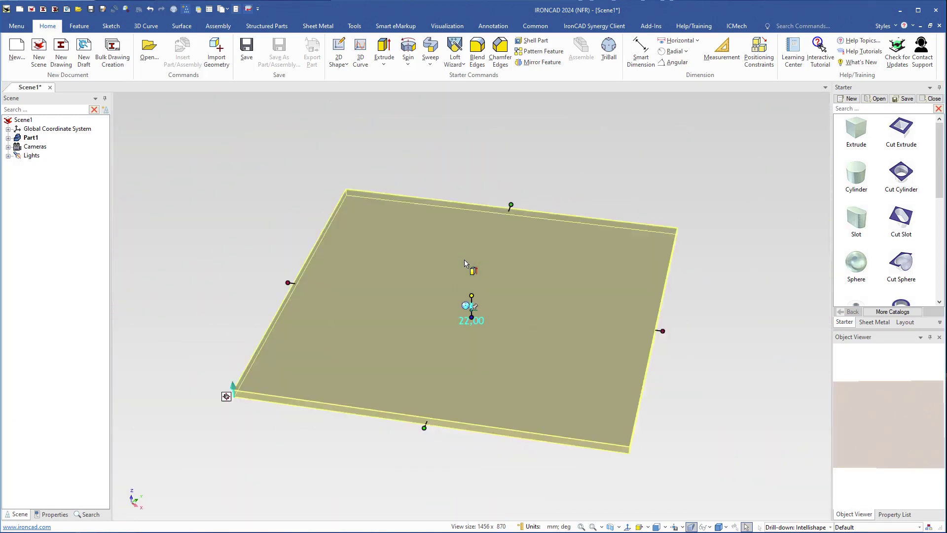
Step: Deselect the plate, reorient the view, and drop a new Extrude block on the plate's centre
{"action": "left_click", "coordinate": [331, 178]}
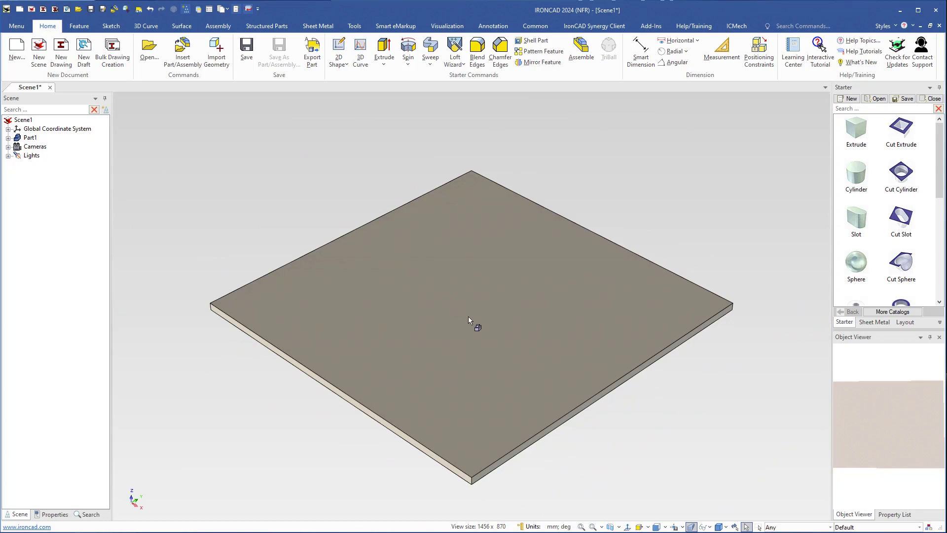
{"action": "middle_click_drag", "start_coordinate": [520, 351], "coordinate": [520, 298]}
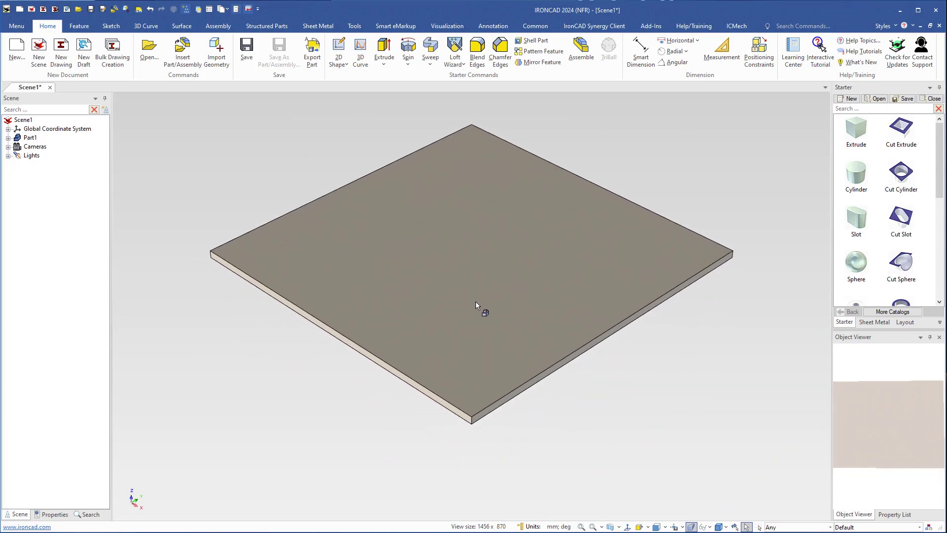
{"action": "middle_click_drag", "start_coordinate": [476, 303], "coordinate": [486, 76]}
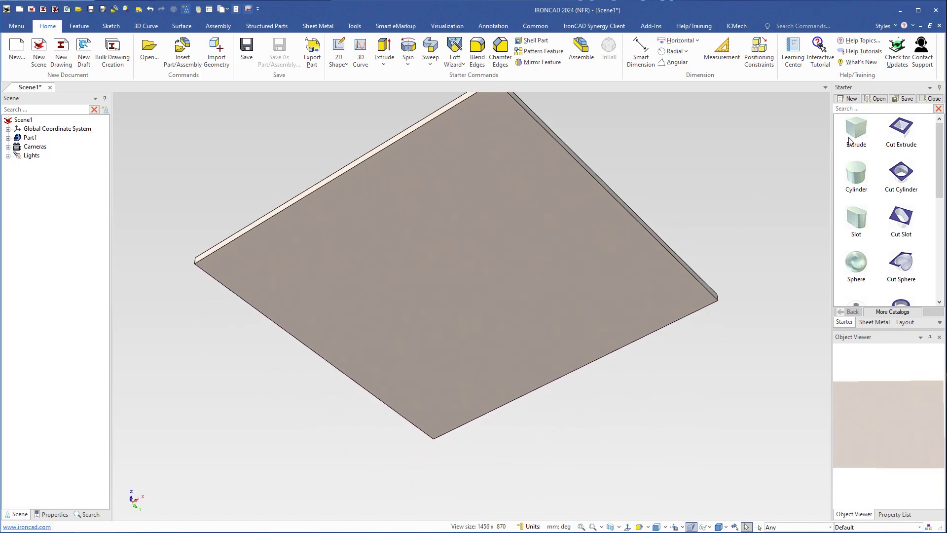
{"action": "left_click_drag", "start_coordinate": [858, 129], "coordinate": [460, 285]}
{"action": "right_click_drag", "start_coordinate": [460, 284], "coordinate": [461, 285]}
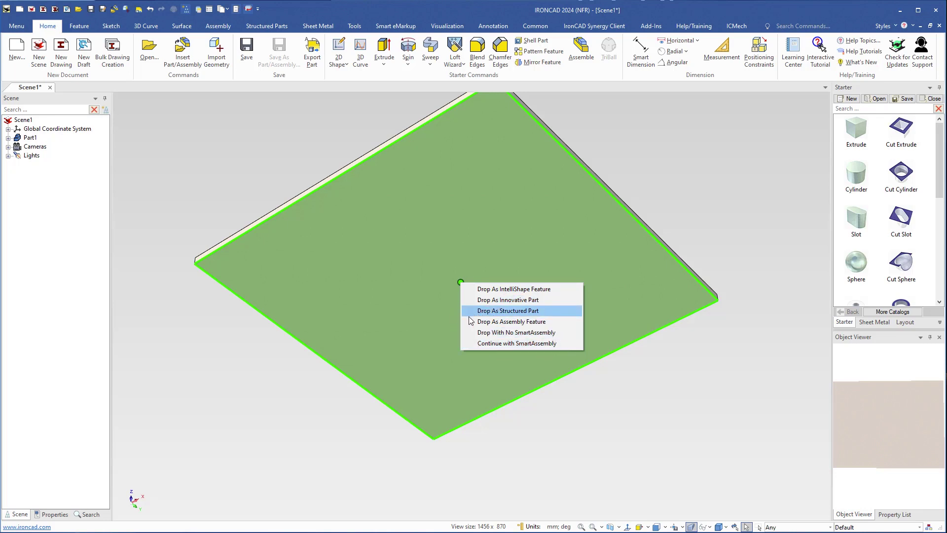
Step: Drop the block as an IntelliShape feature, then delete that extra Block from Part1
{"action": "left_click", "coordinate": [515, 289]}
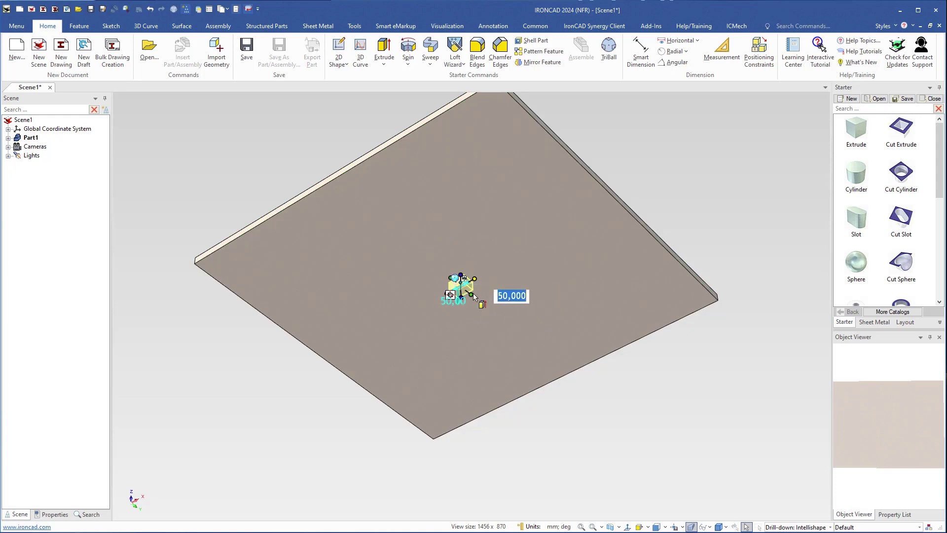
{"action": "scroll", "coordinate": [468, 298], "scroll_direction": "up", "scroll_amount": 5}
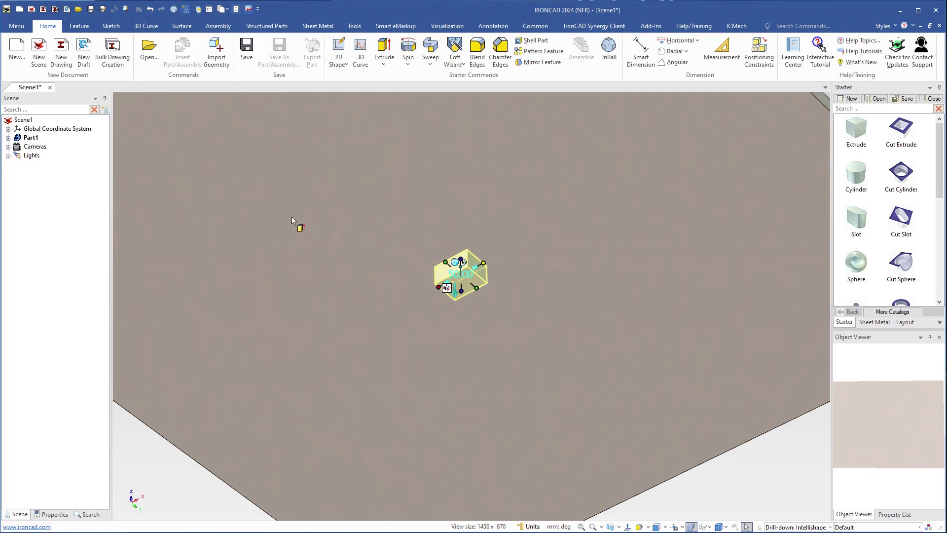
{"action": "left_click", "coordinate": [9, 138]}
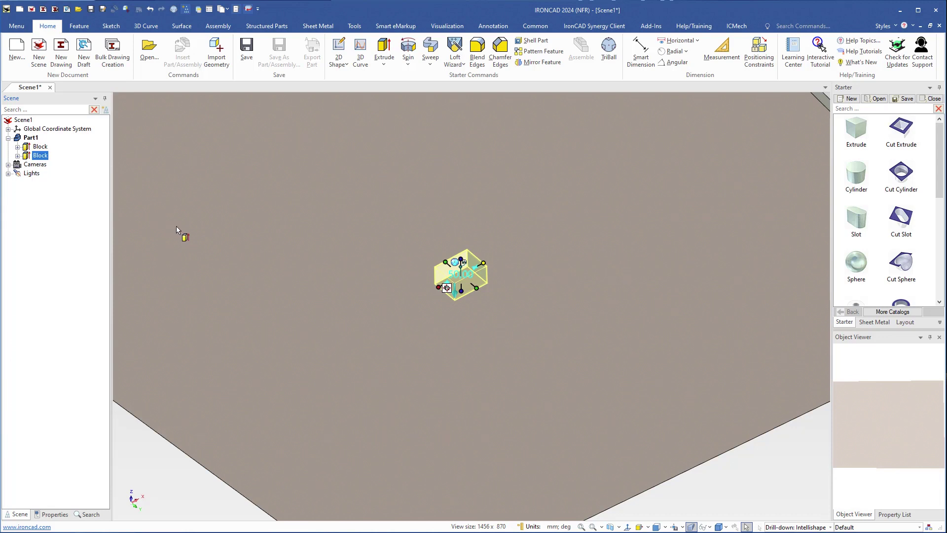
{"action": "key", "text": "Delete"}
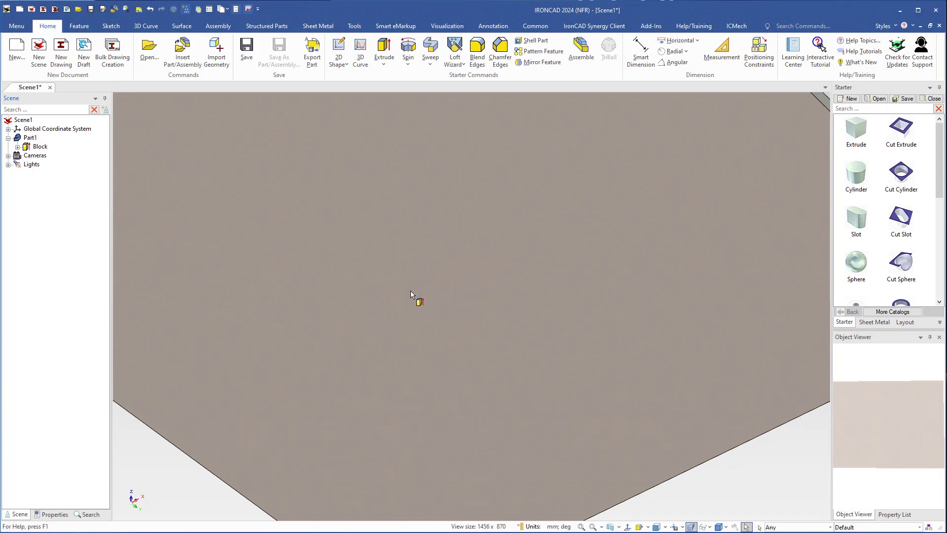
Step: Drop a new block at the plate's centre as a separate part, Part2
{"action": "left_click", "coordinate": [8, 137]}
{"action": "scroll", "coordinate": [434, 294], "scroll_direction": "down", "scroll_amount": 3}
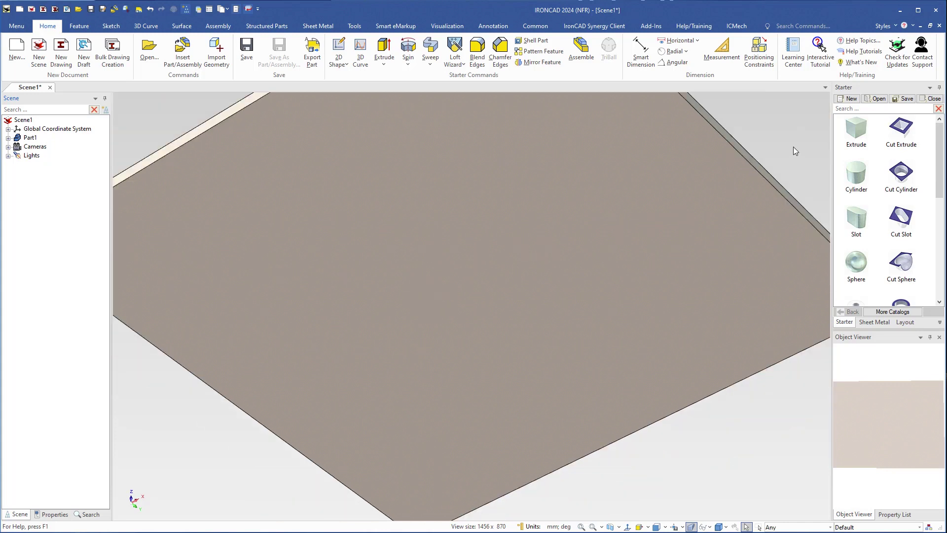
{"action": "left_click", "coordinate": [597, 231]}
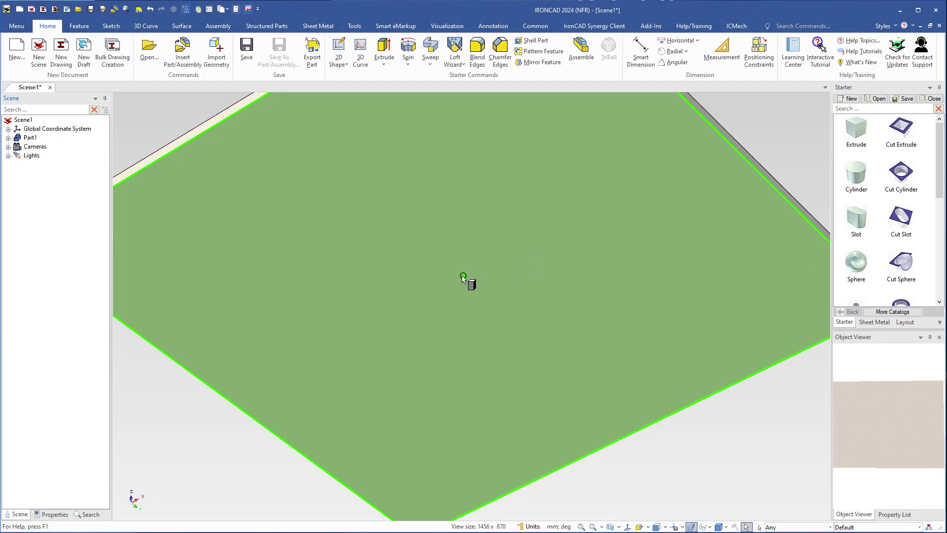
{"action": "right_click_drag", "start_coordinate": [463, 277], "coordinate": [462, 276]}
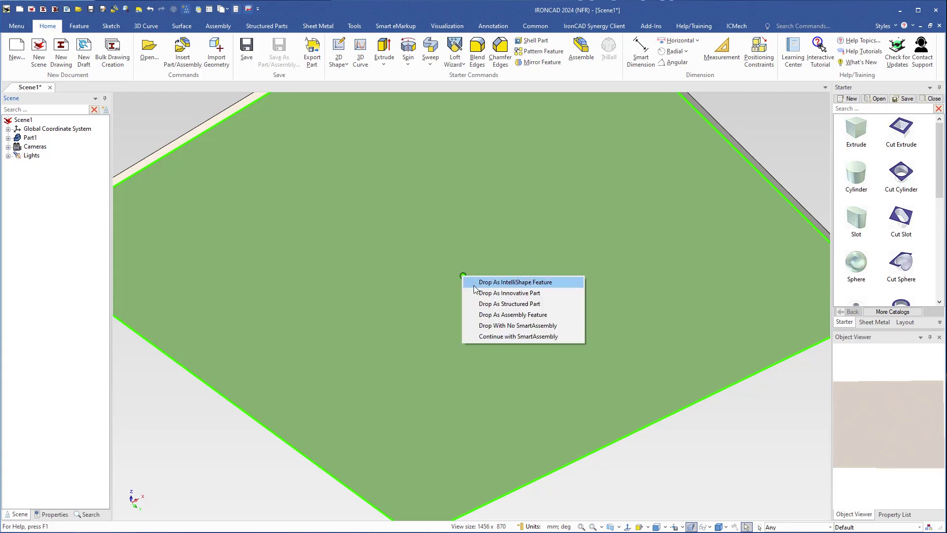
{"action": "left_click", "coordinate": [513, 293]}
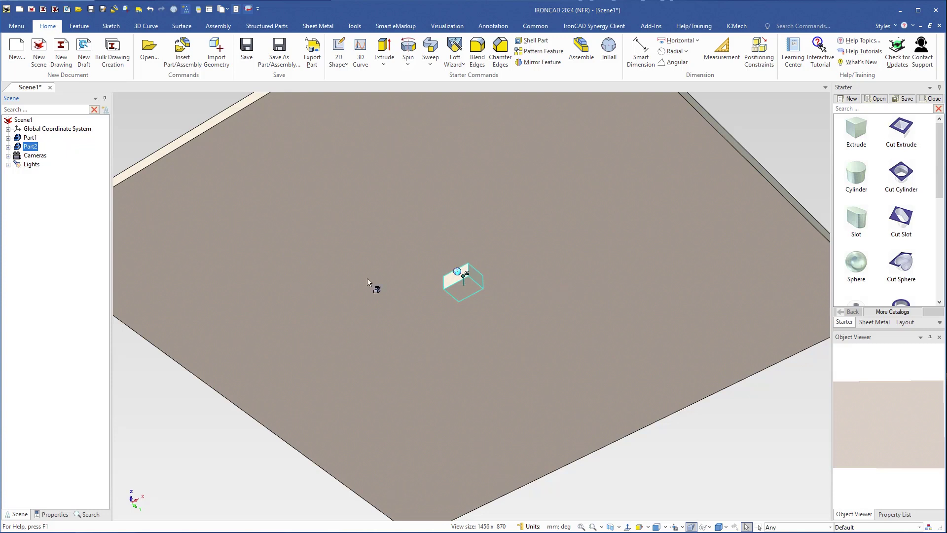
{"action": "scroll", "coordinate": [475, 295], "scroll_direction": "up", "scroll_amount": 4}
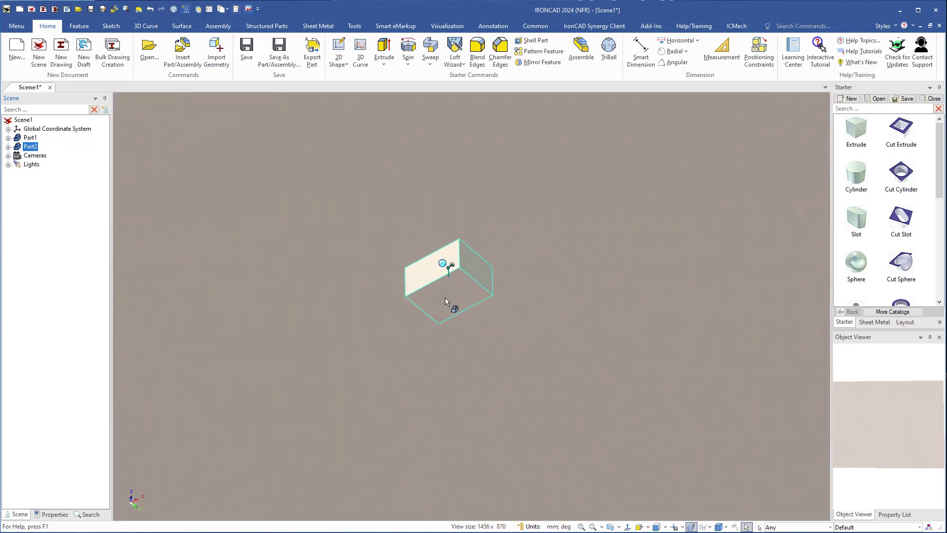
Step: Resize the leg block to a 95 × 95 mm footprint and stretch it to about 231 mm tall
{"action": "left_click", "coordinate": [446, 301]}
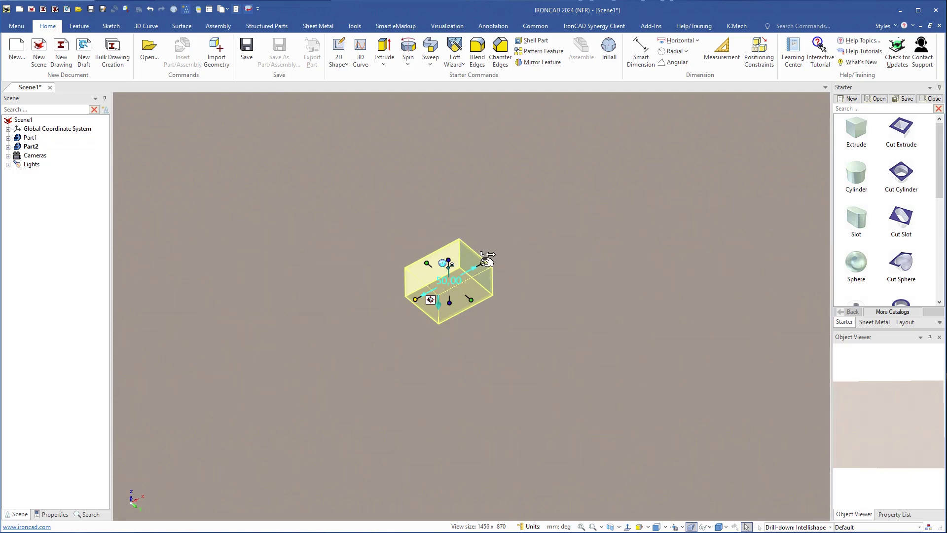
{"action": "left_click_drag", "start_coordinate": [486, 261], "coordinate": [548, 228]}
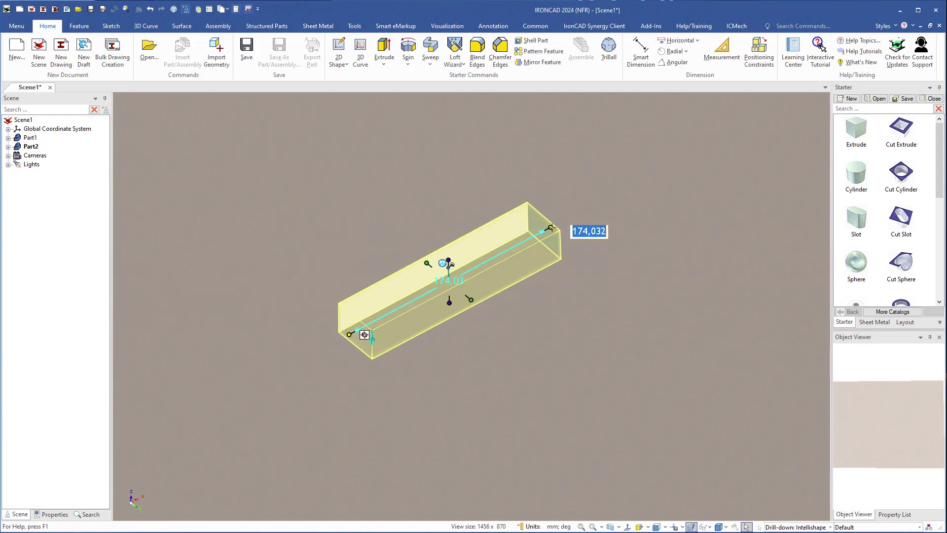
{"action": "type", "text": "95"}
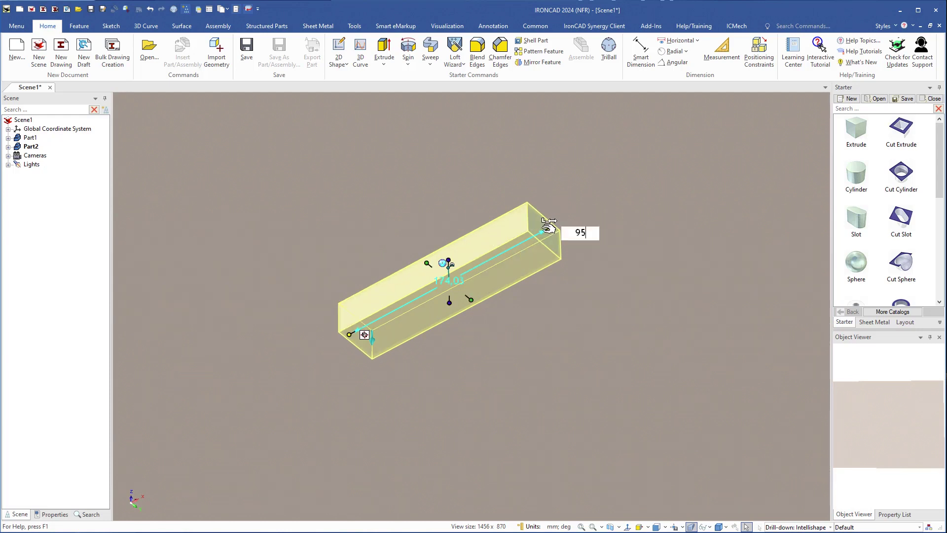
{"action": "key", "text": "Return"}
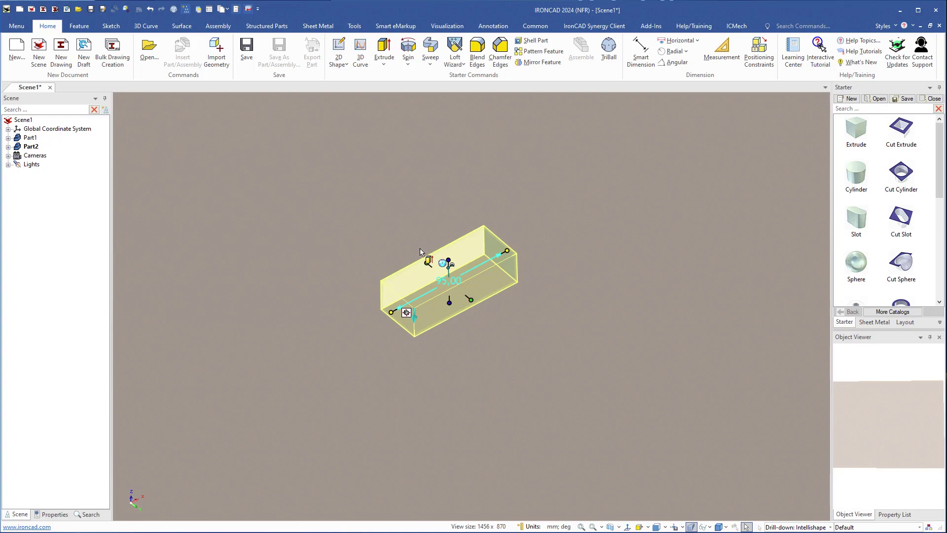
{"action": "left_click_drag", "start_coordinate": [430, 257], "coordinate": [397, 235]}
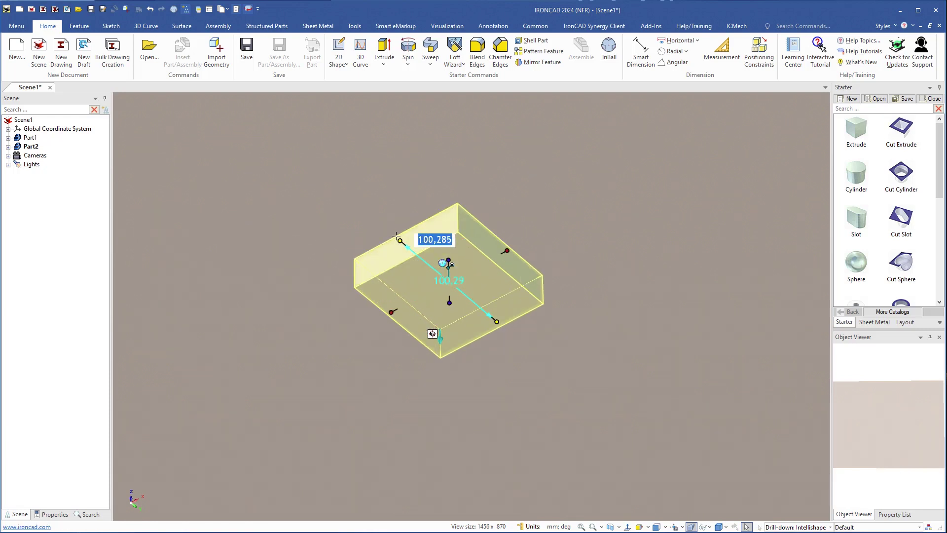
{"action": "type", "text": "95"}
{"action": "key", "text": "Return"}
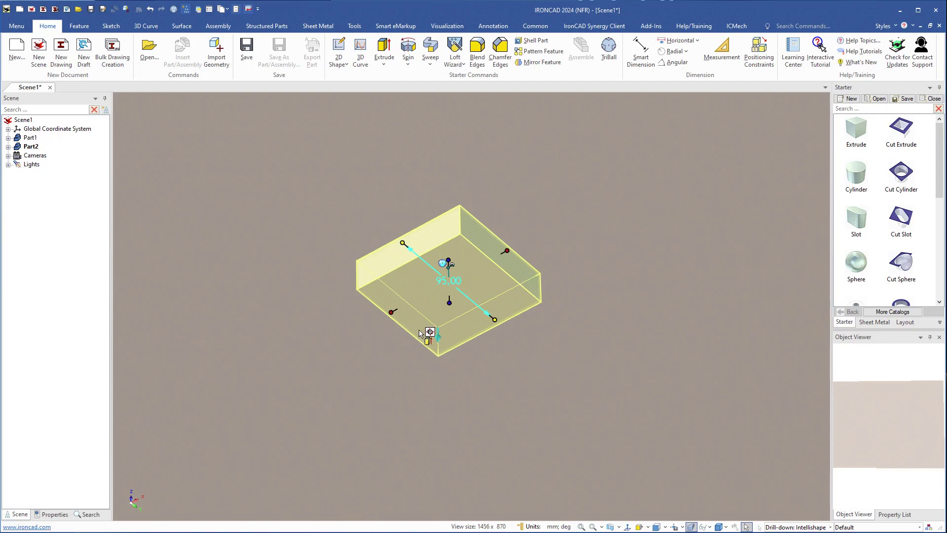
{"action": "scroll", "coordinate": [420, 333], "scroll_direction": "down", "scroll_amount": 2}
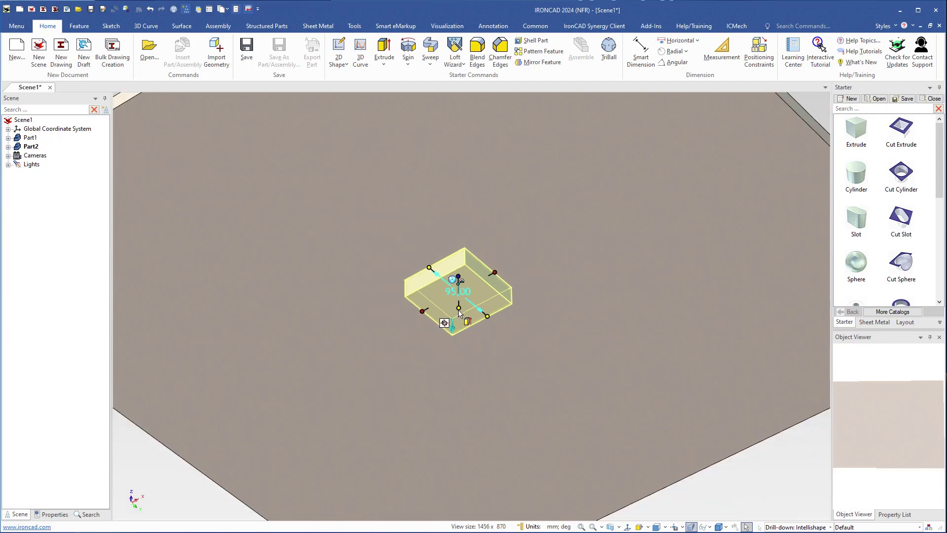
{"action": "left_click_drag", "start_coordinate": [458, 324], "coordinate": [462, 437]}
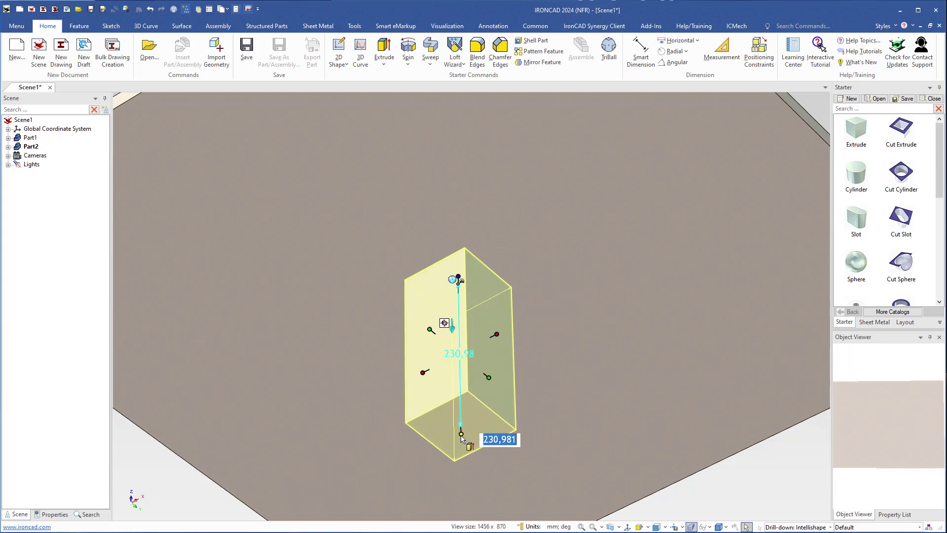
Step: Set the leg's height to 708 mm, measured as a distance from the tabletop face
{"action": "right_click", "coordinate": [462, 436]}
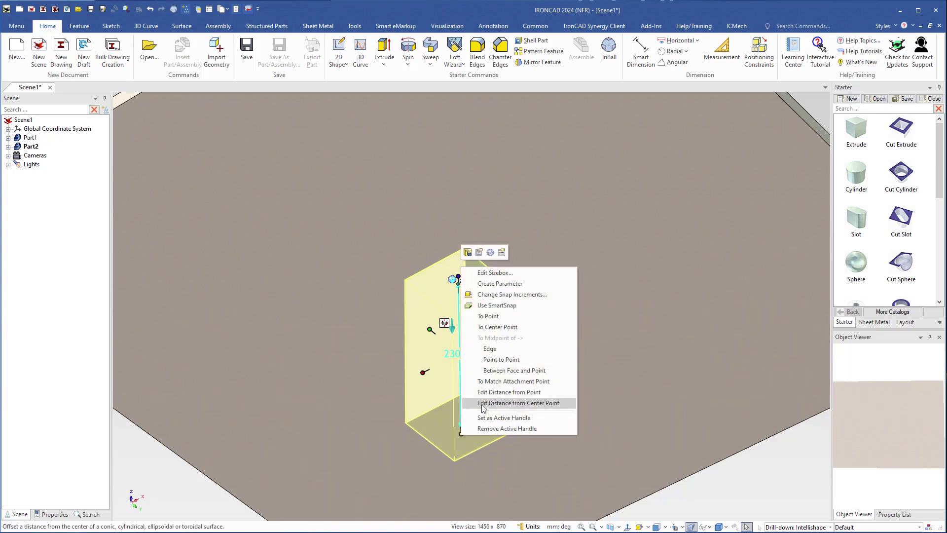
{"action": "left_click", "coordinate": [493, 392]}
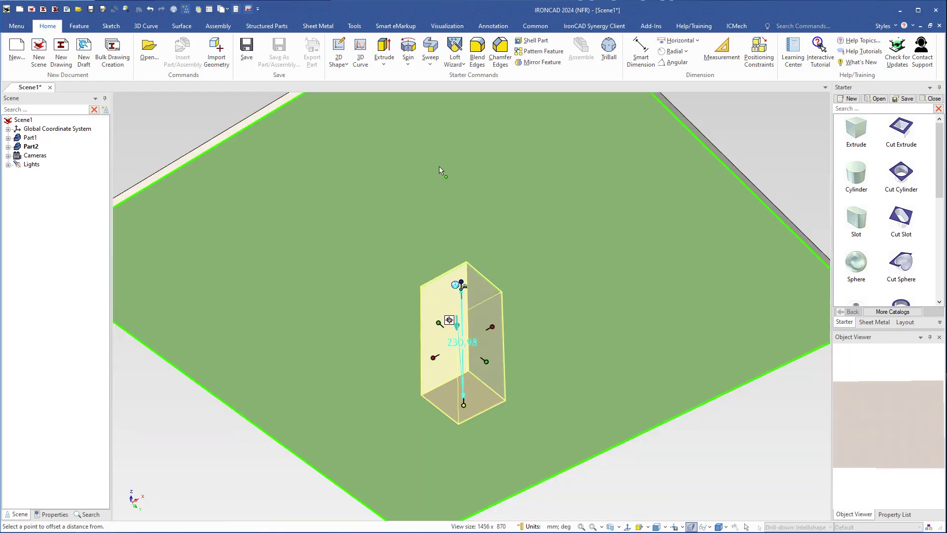
{"action": "middle_click_drag", "start_coordinate": [442, 171], "coordinate": [516, 254]}
{"action": "left_click", "coordinate": [506, 227]}
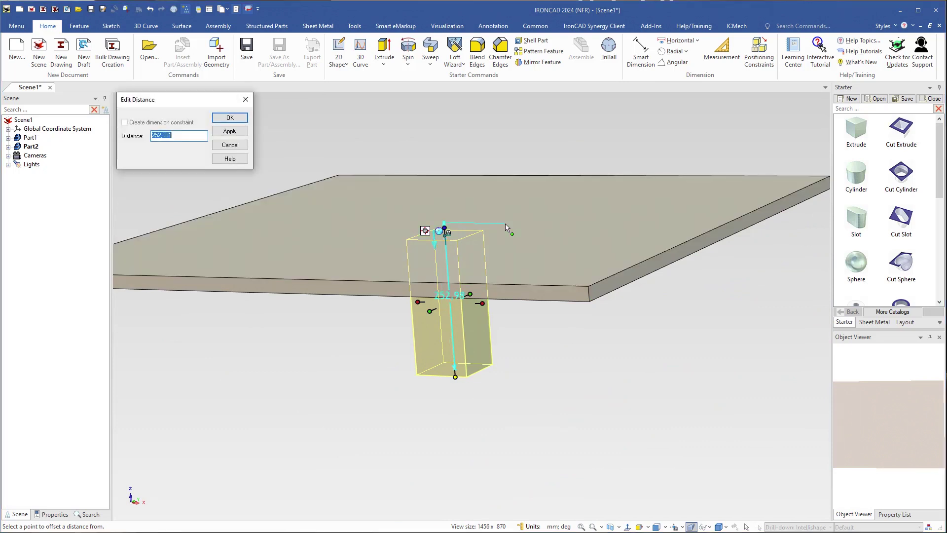
{"action": "type", "text": "730"}
{"action": "key", "text": "Return"}
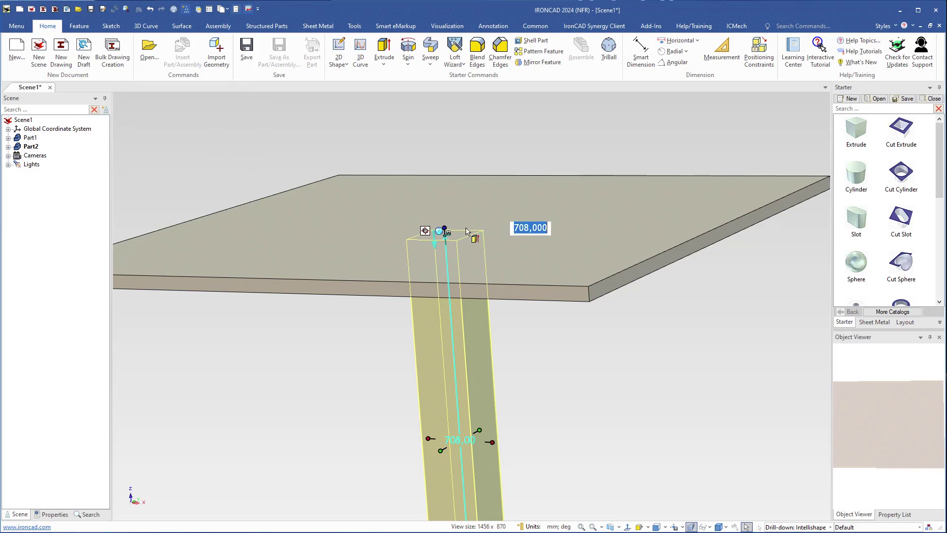
{"action": "left_click", "coordinate": [341, 359]}
{"action": "scroll", "coordinate": [349, 307], "scroll_direction": "down", "scroll_amount": 5}
{"action": "middle_click_drag", "start_coordinate": [542, 241], "coordinate": [511, 201]}
Step: Orbit to the table's underside and drop an Extrude block on the leg's bottom face
{"action": "middle_click_drag", "start_coordinate": [309, 184], "coordinate": [451, 239]}
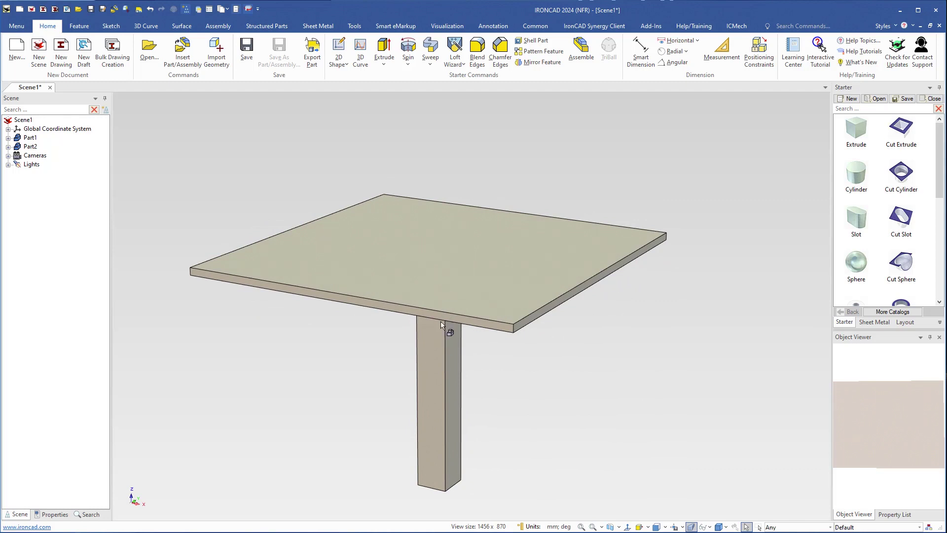
{"action": "middle_click_drag", "start_coordinate": [425, 453], "coordinate": [429, 387]}
{"action": "middle_click_drag", "start_coordinate": [437, 434], "coordinate": [466, 152]}
{"action": "middle_click_drag", "start_coordinate": [442, 326], "coordinate": [451, 328]}
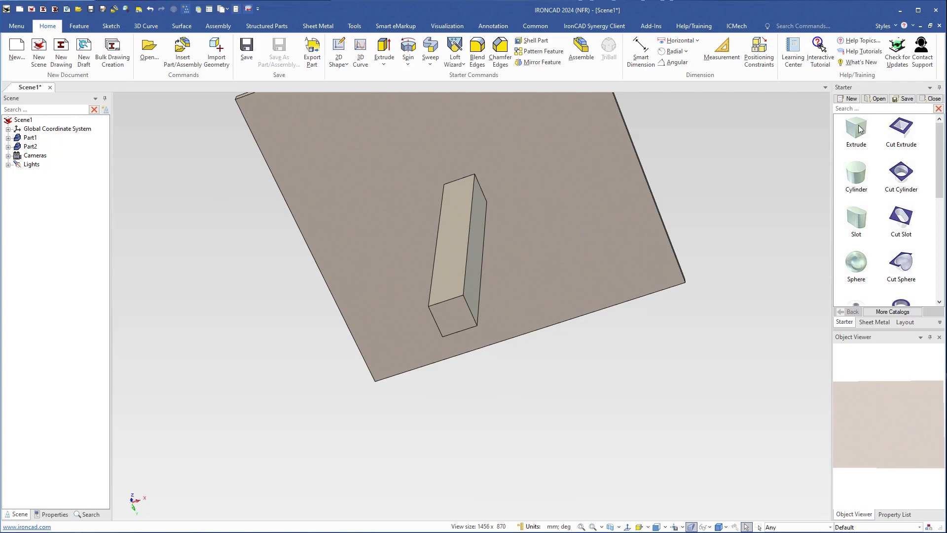
{"action": "left_click_drag", "start_coordinate": [860, 130], "coordinate": [453, 317]}
{"action": "right_click_drag", "start_coordinate": [452, 317], "coordinate": [453, 317]}
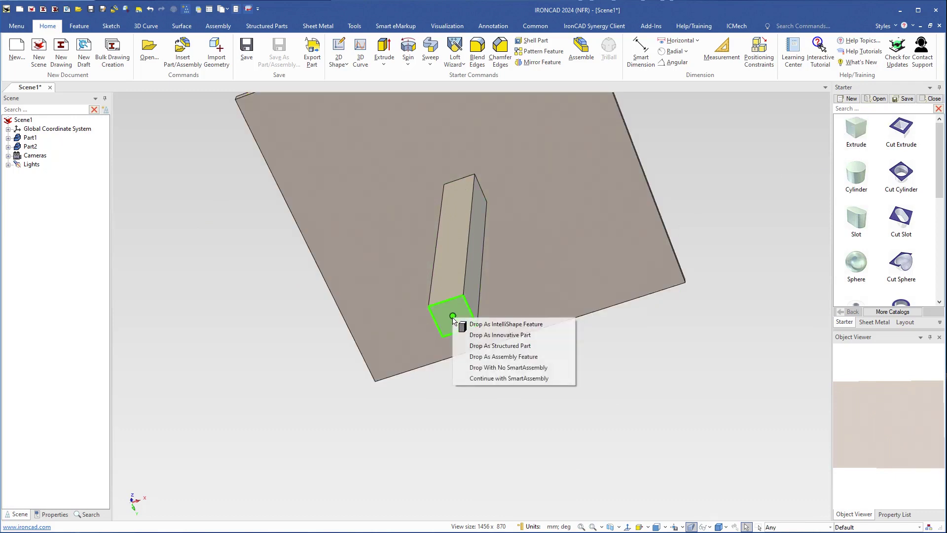
Step: Add the block as a new Innovative Part, Part3, and select its shape for resizing
{"action": "left_click", "coordinate": [505, 336]}
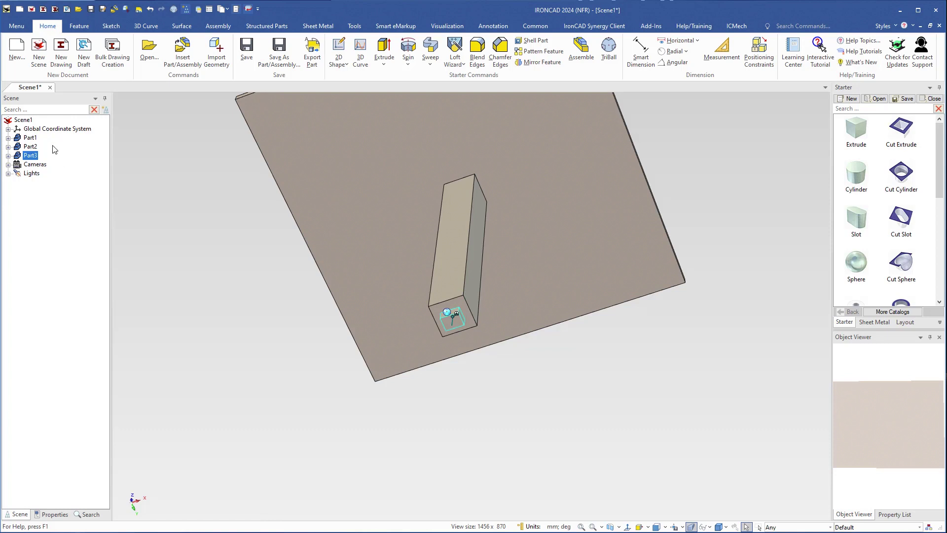
{"action": "scroll", "coordinate": [448, 313], "scroll_direction": "up", "scroll_amount": 2}
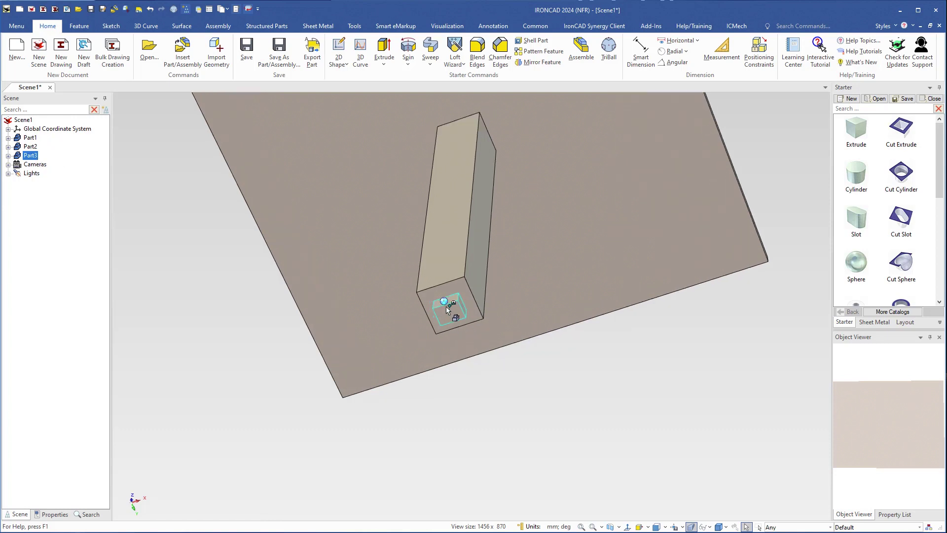
{"action": "scroll", "coordinate": [447, 306], "scroll_direction": "up", "scroll_amount": 1}
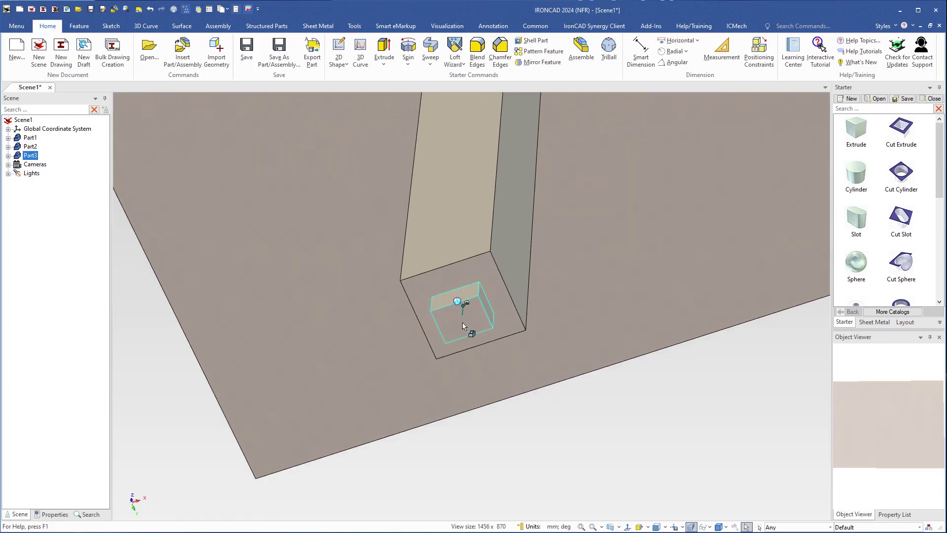
{"action": "left_click", "coordinate": [461, 326]}
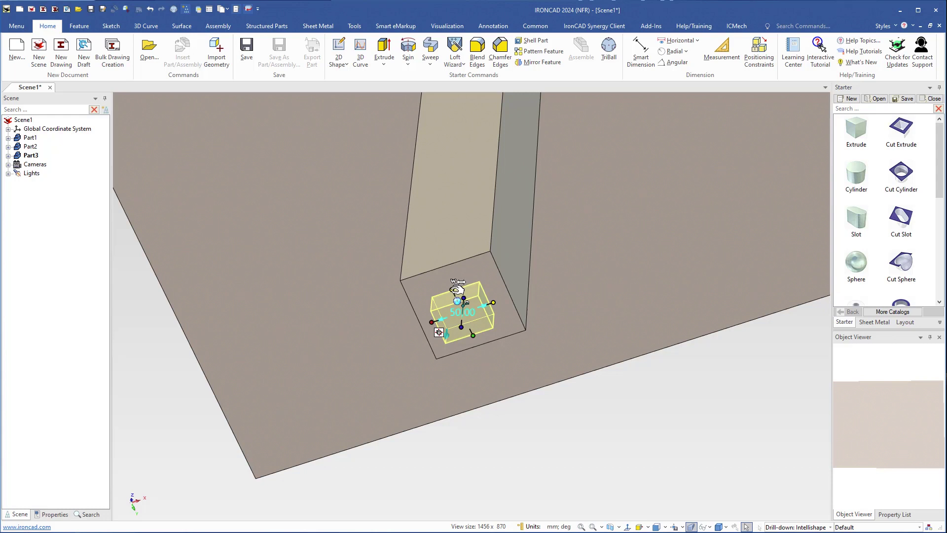
Step: Stretch the foot block out to both sides, to about 655 mm long
{"action": "left_click_drag", "start_coordinate": [456, 288], "coordinate": [439, 244]}
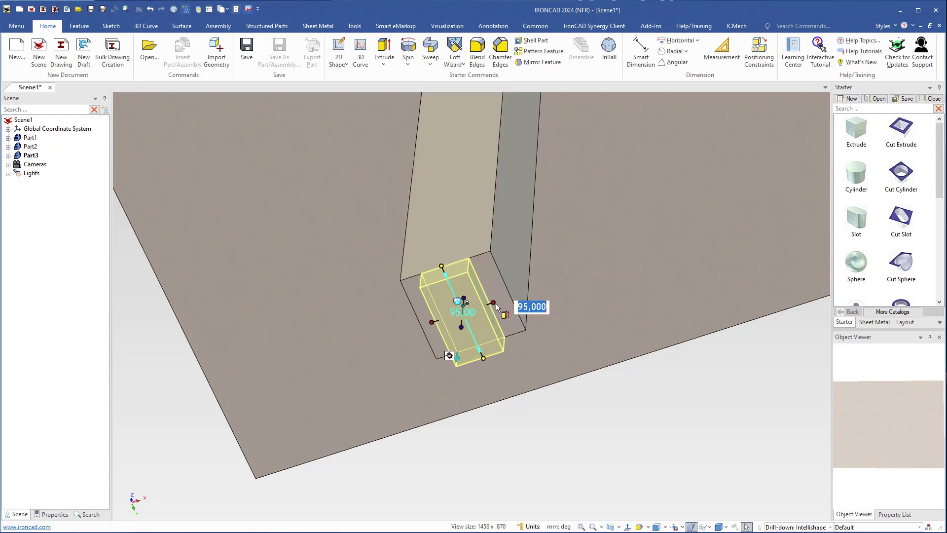
{"action": "left_click_drag", "start_coordinate": [498, 302], "coordinate": [777, 181]}
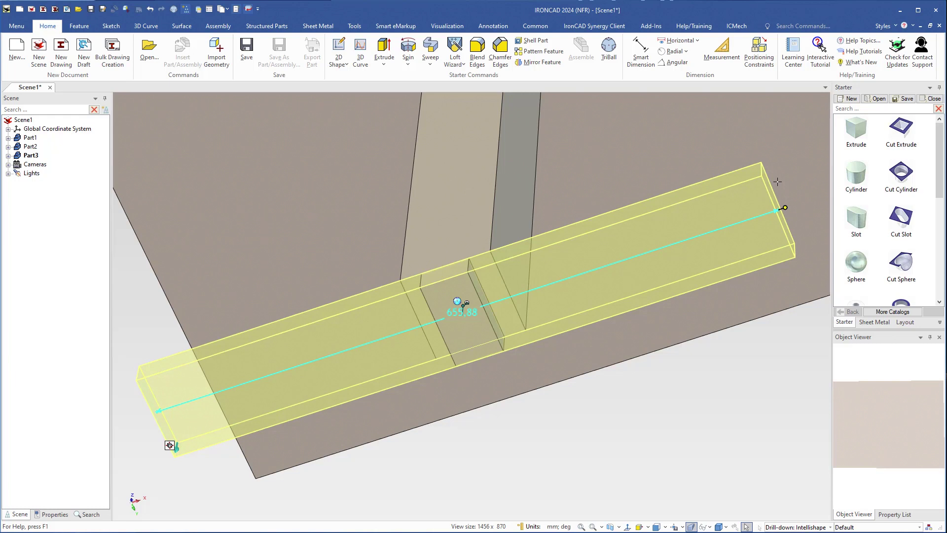
{"action": "left_click_drag", "start_coordinate": [777, 181], "coordinate": [776, 182]}
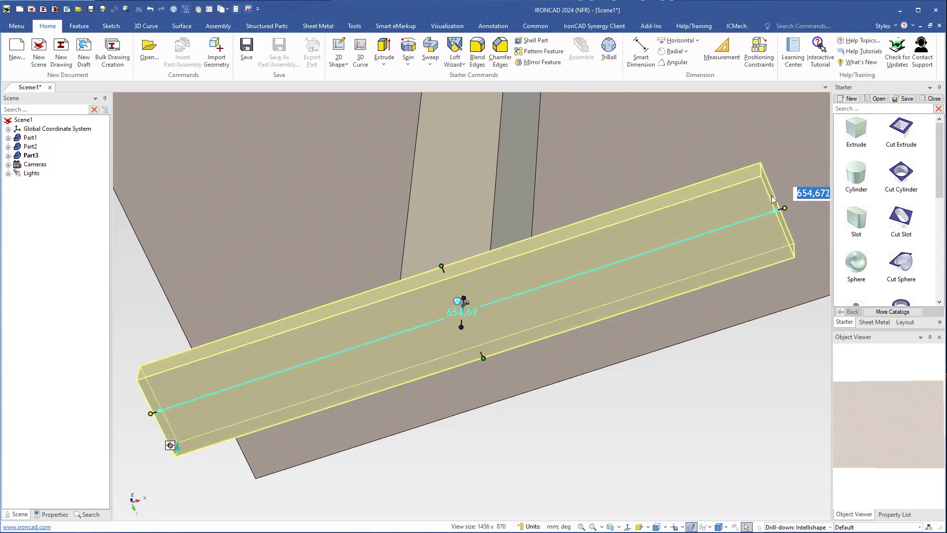
Step: Set the foot bar's width to 45 and orbit to a side view of the table
{"action": "middle_click_drag", "start_coordinate": [523, 316], "coordinate": [529, 354]}
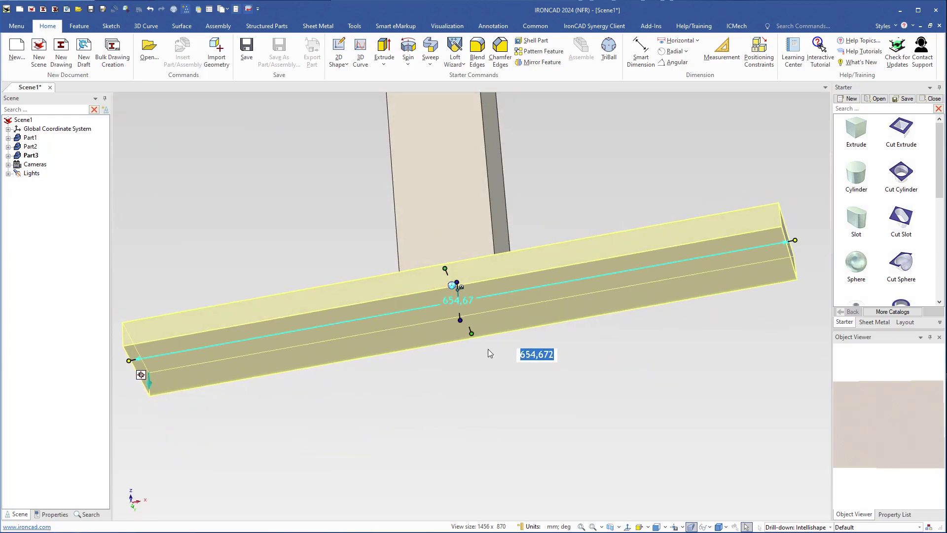
{"action": "left_click", "coordinate": [463, 317]}
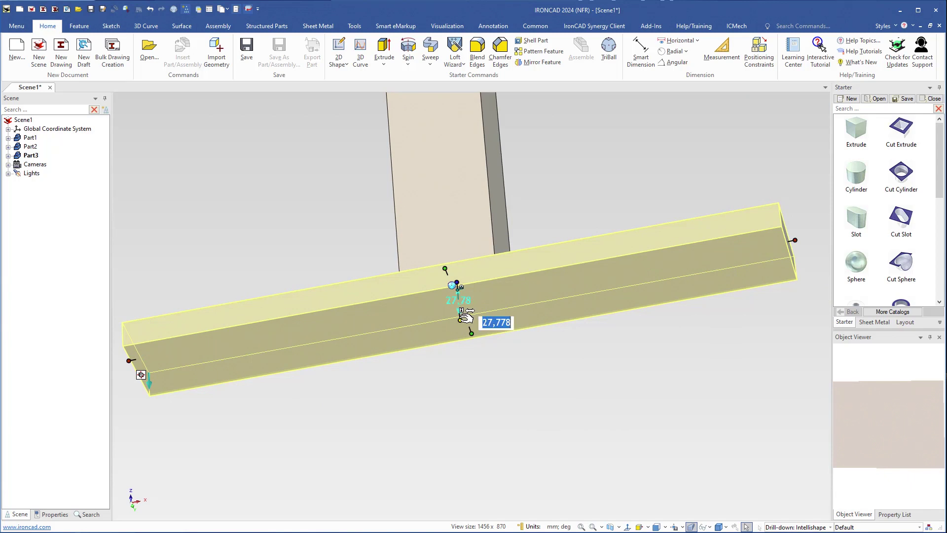
{"action": "type", "text": "45"}
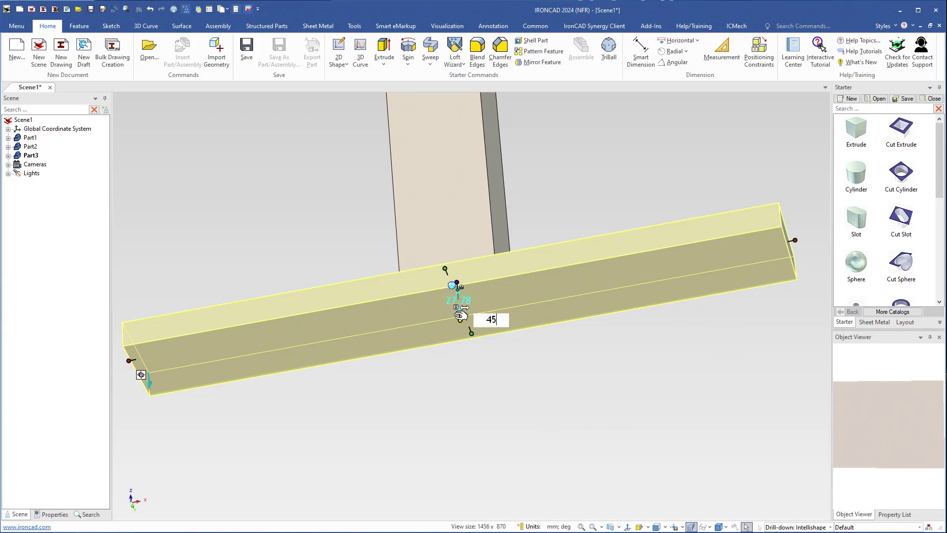
{"action": "key", "text": "Return"}
{"action": "scroll", "coordinate": [546, 351], "scroll_direction": "down", "scroll_amount": 3}
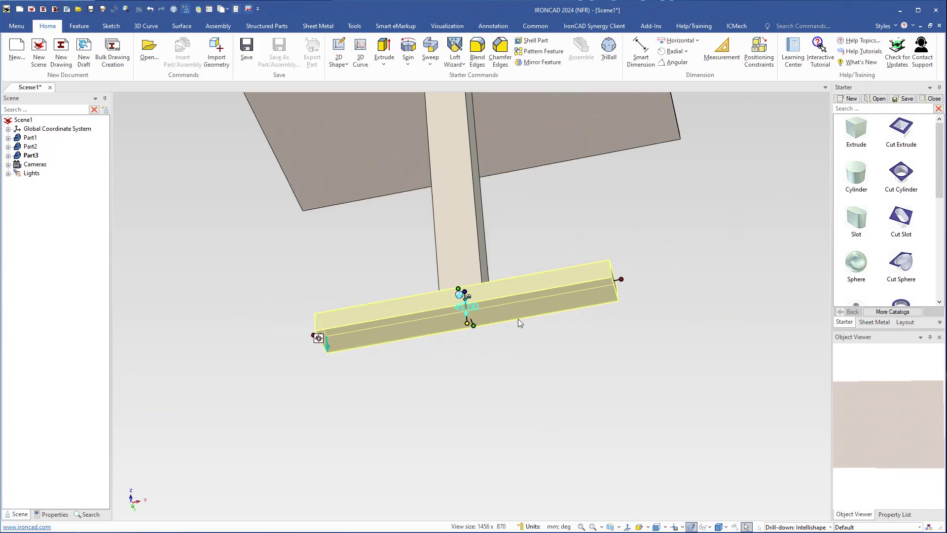
{"action": "left_click", "coordinate": [552, 212]}
{"action": "middle_click_drag", "start_coordinate": [553, 212], "coordinate": [434, 275]}
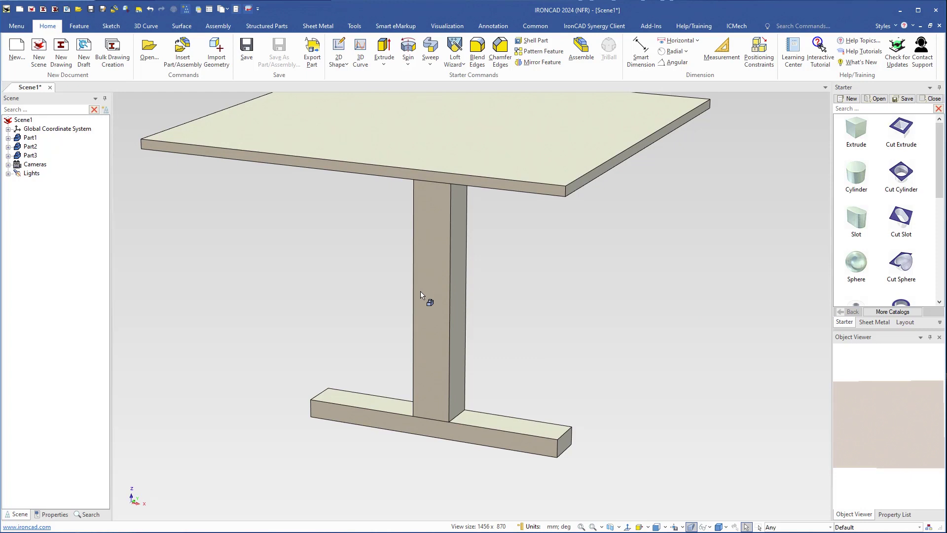
Step: Select the foot bar (Part3) and attach the TriBall to it with F10
{"action": "left_click", "coordinate": [436, 430]}
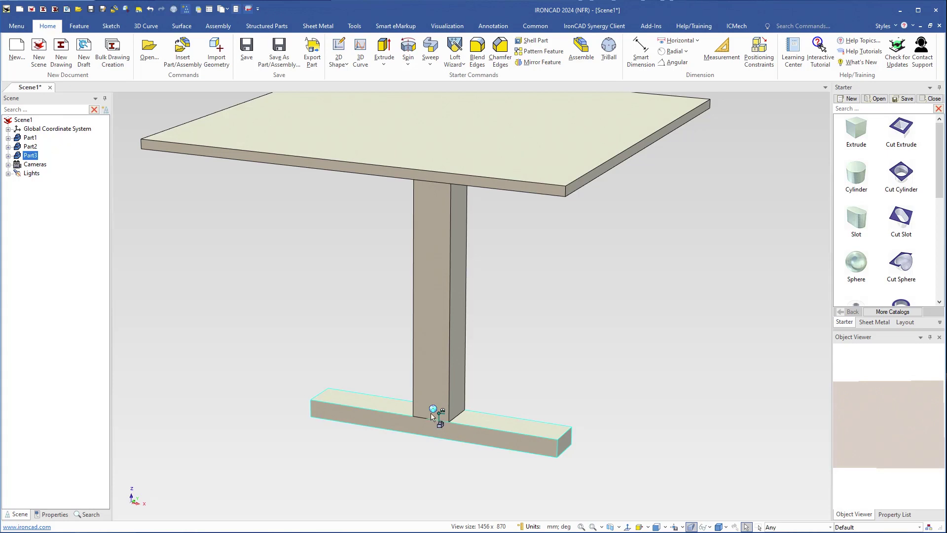
{"action": "key", "text": "F10"}
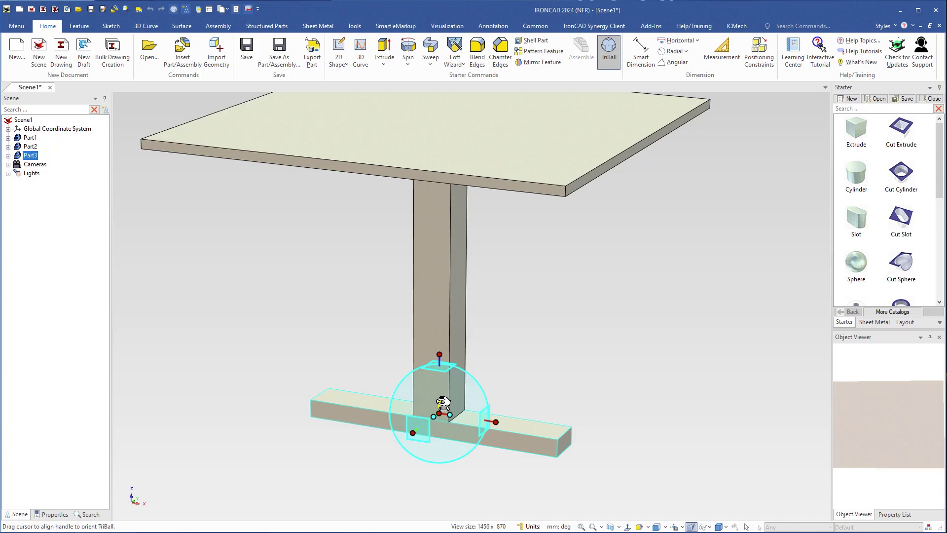
Step: Reverse the orientation of the TriBall handle while keeping the foot bar and tabletop in view
{"action": "right_click", "coordinate": [443, 403]}
{"action": "key", "text": "Escape"}
{"action": "middle_click_drag", "start_coordinate": [406, 420], "coordinate": [429, 296]}
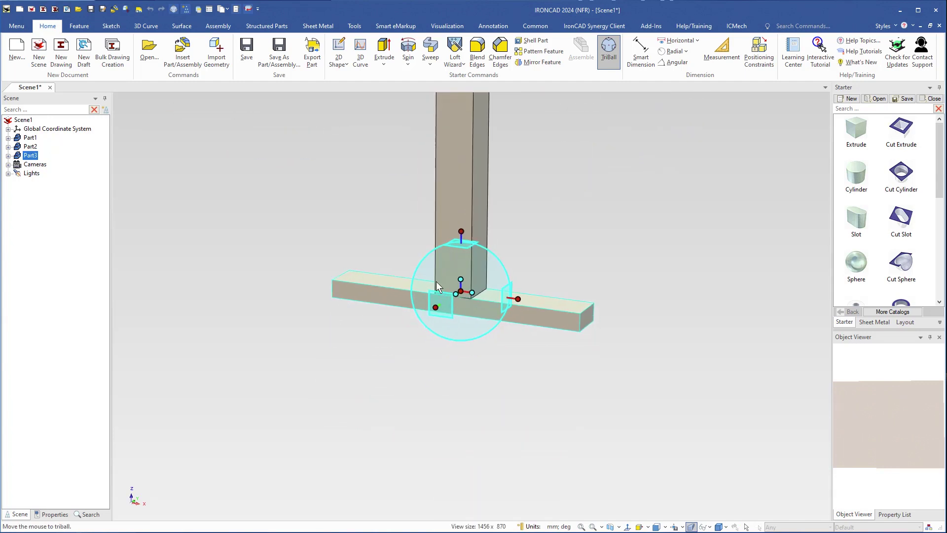
{"action": "right_click", "coordinate": [460, 279]}
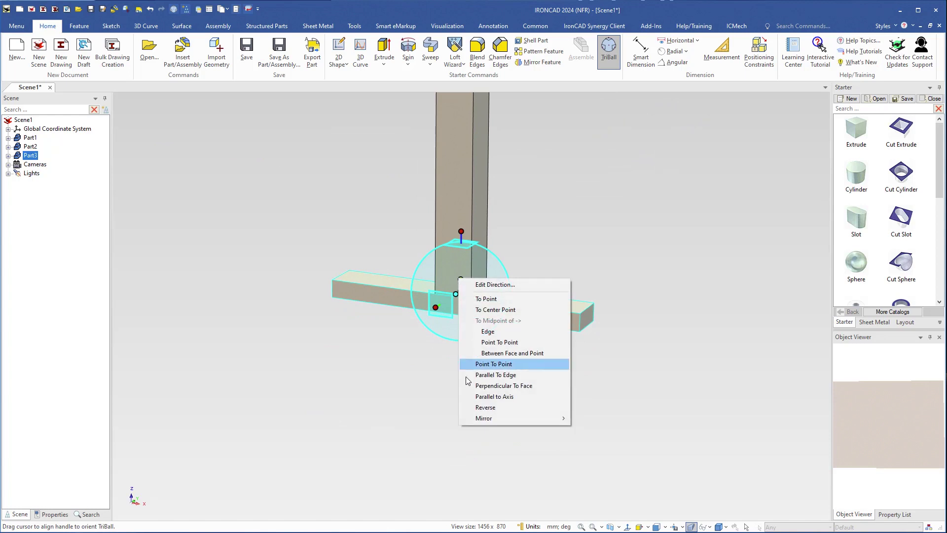
{"action": "left_click", "coordinate": [494, 410]}
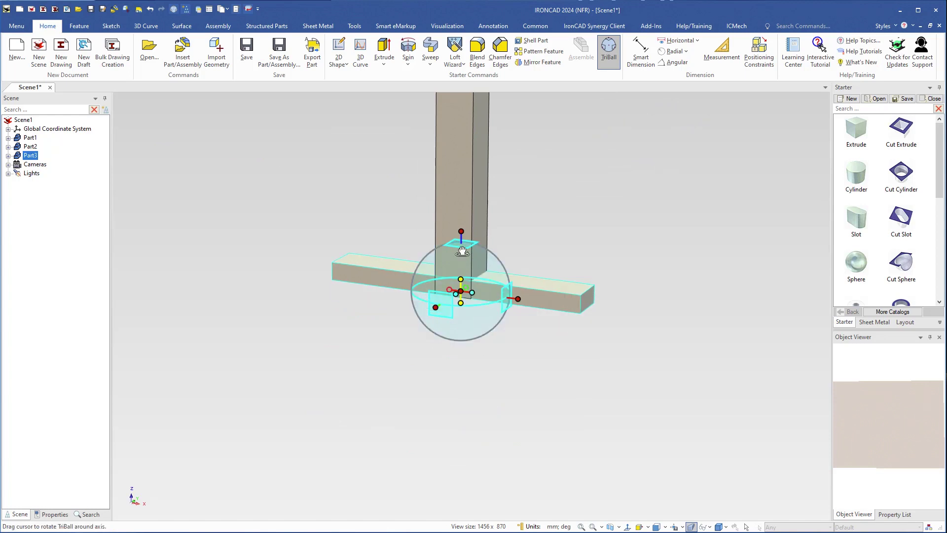
{"action": "middle_click_drag", "start_coordinate": [455, 272], "coordinate": [432, 393]}
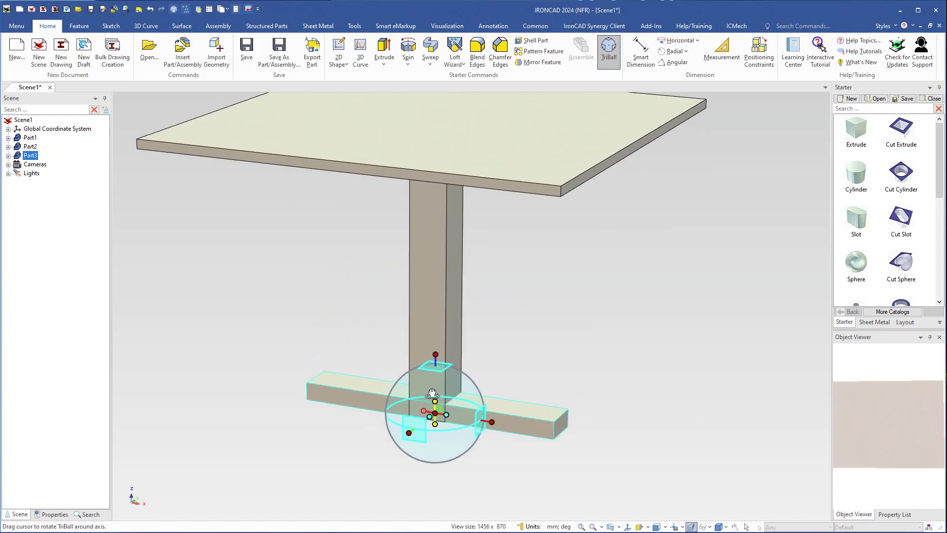
Step: Rotate a ghost of the foot bar about the leg's vertical axis to roughly 80–90°
{"action": "left_click", "coordinate": [439, 354]}
{"action": "left_click_drag", "start_coordinate": [401, 402], "coordinate": [437, 425]}
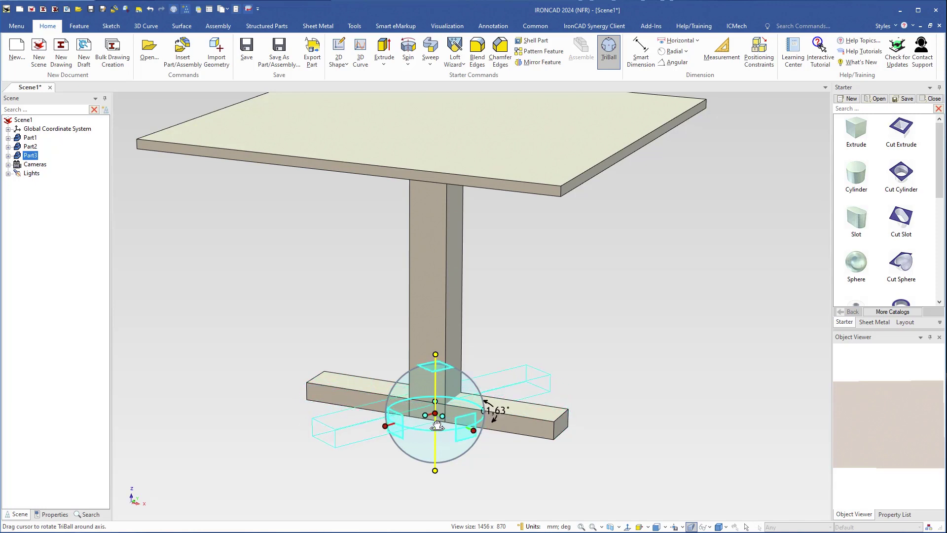
{"action": "right_click_drag", "start_coordinate": [437, 425], "coordinate": [453, 422]}
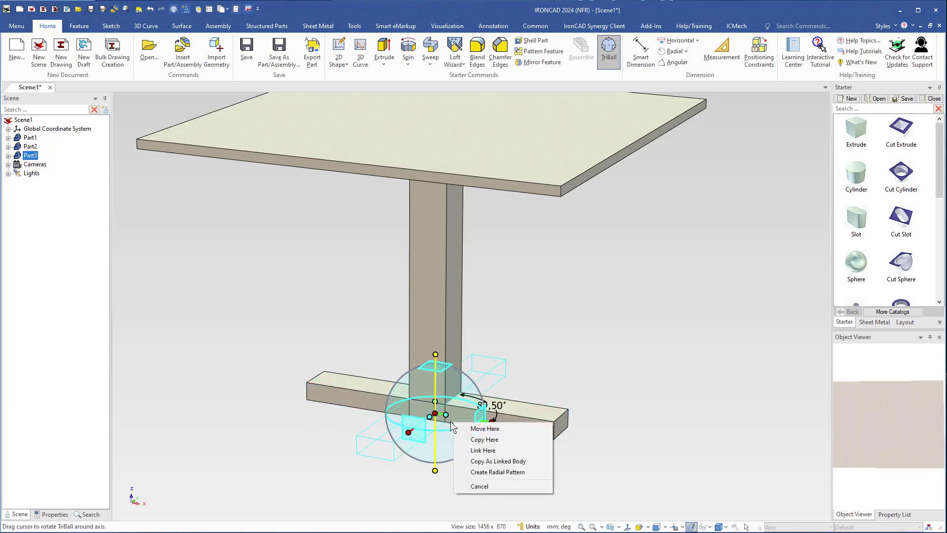
Step: Make a copy of the foot bar rotated at exactly 90°, then turn off the TriBall
{"action": "left_click", "coordinate": [473, 439]}
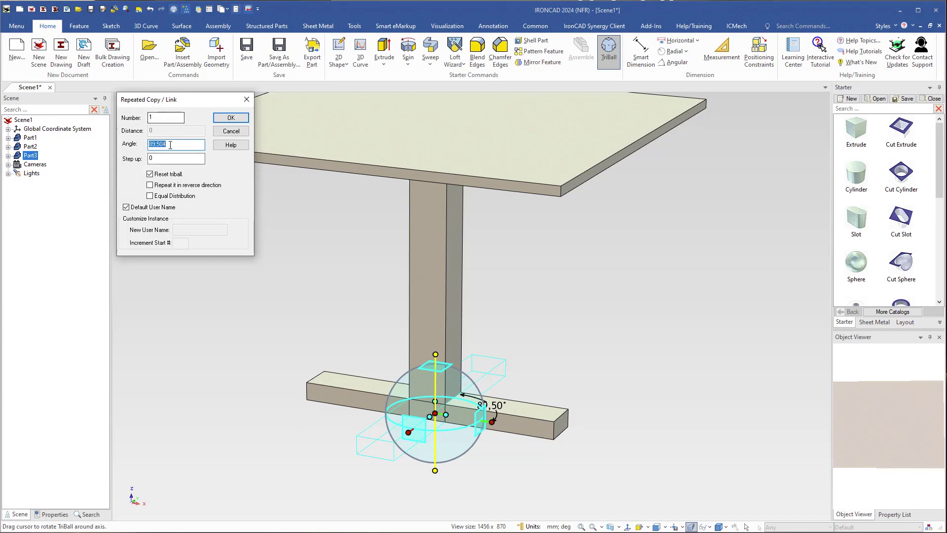
{"action": "type", "text": "90"}
{"action": "left_click", "coordinate": [230, 118]}
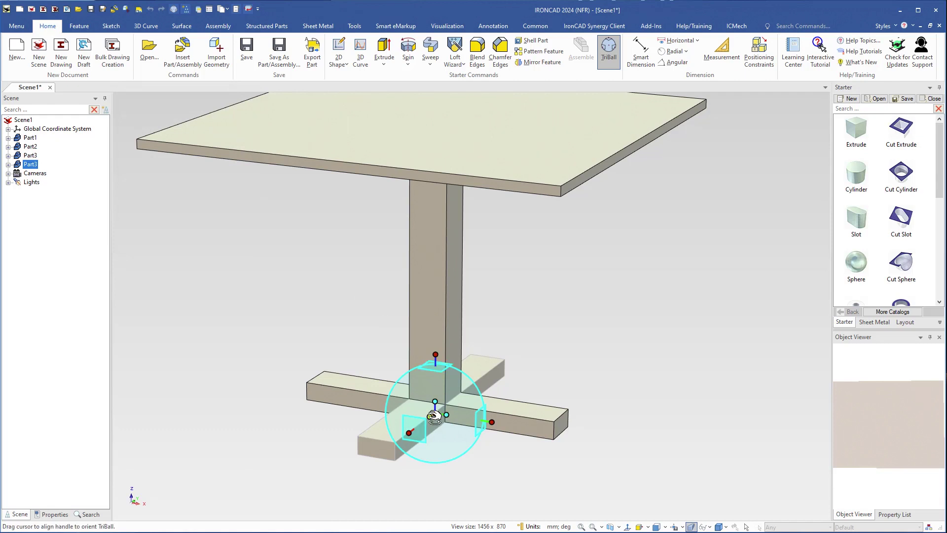
{"action": "key", "text": "F10"}
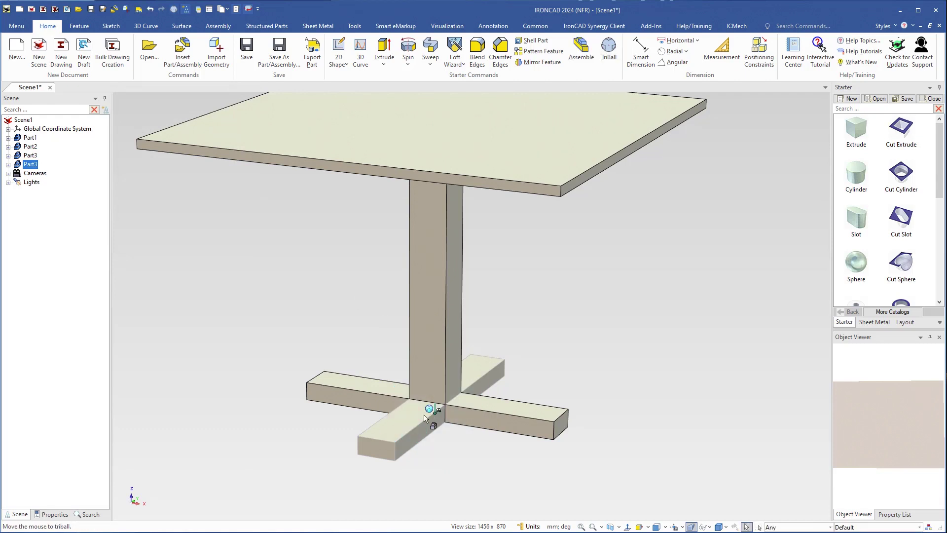
Step: Zoom out and orbit until the whole table, including its cross foot, is framed
{"action": "key", "text": "F3"}
{"action": "left_click_drag", "start_coordinate": [431, 408], "coordinate": [494, 371]}
{"action": "key", "text": "F4"}
{"action": "key", "text": "F3"}
{"action": "key", "text": "F4"}
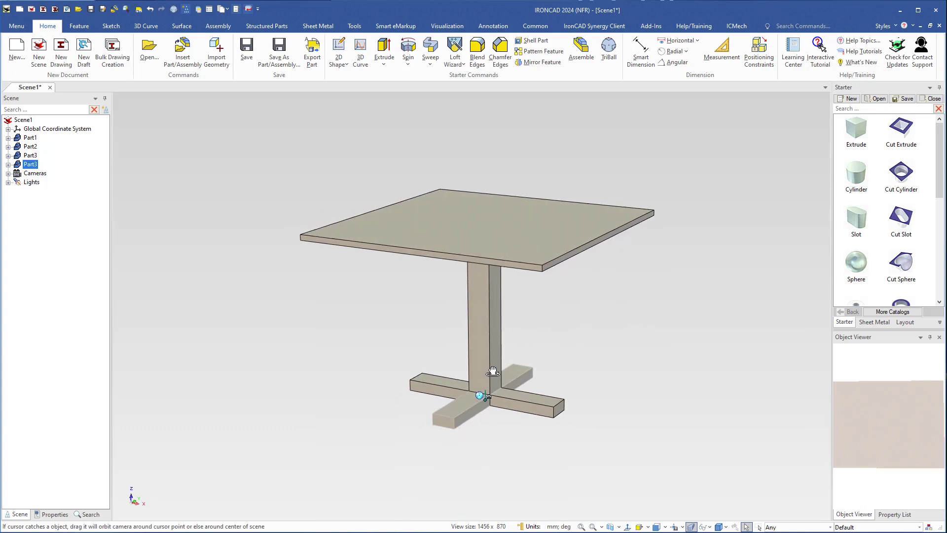
{"action": "key", "text": "Escape"}
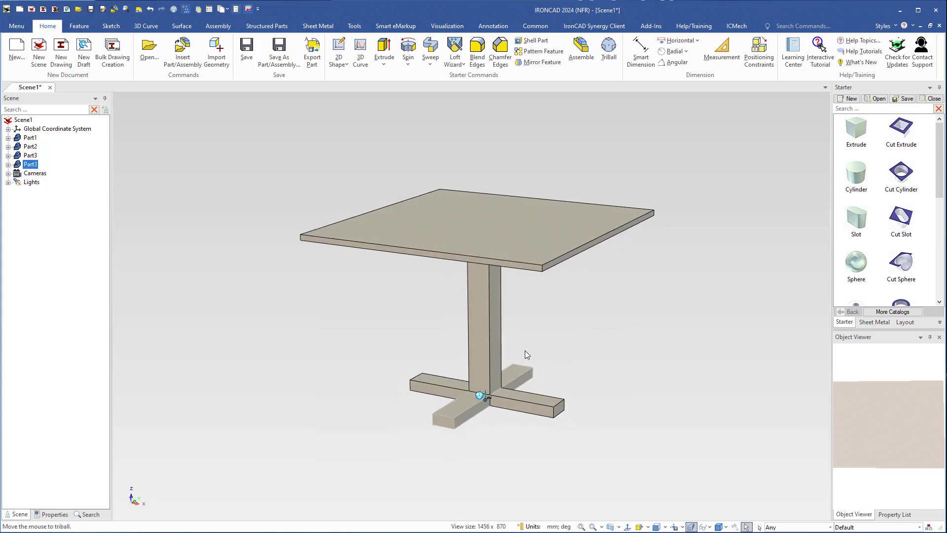
Step: Save the current view as a camera named 'Table'
{"action": "left_click", "coordinate": [684, 528]}
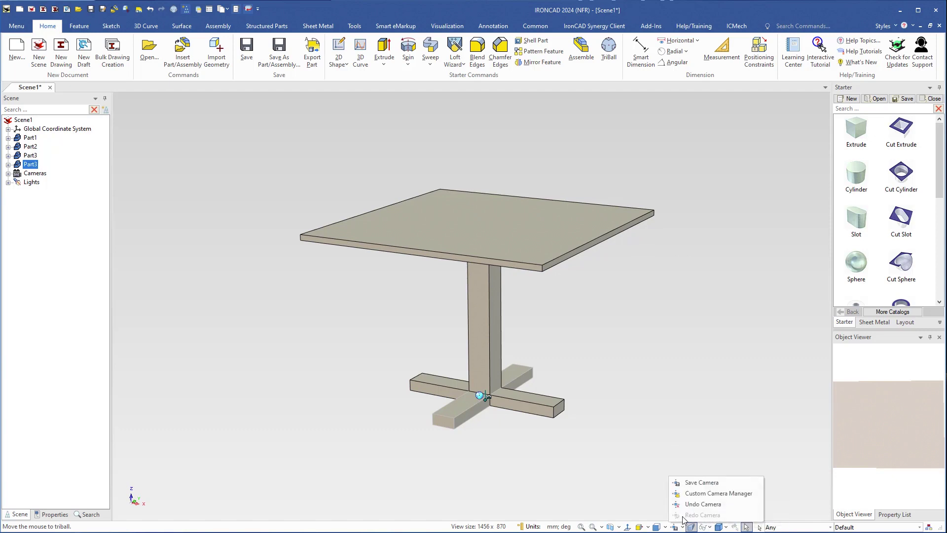
{"action": "left_click", "coordinate": [700, 482]}
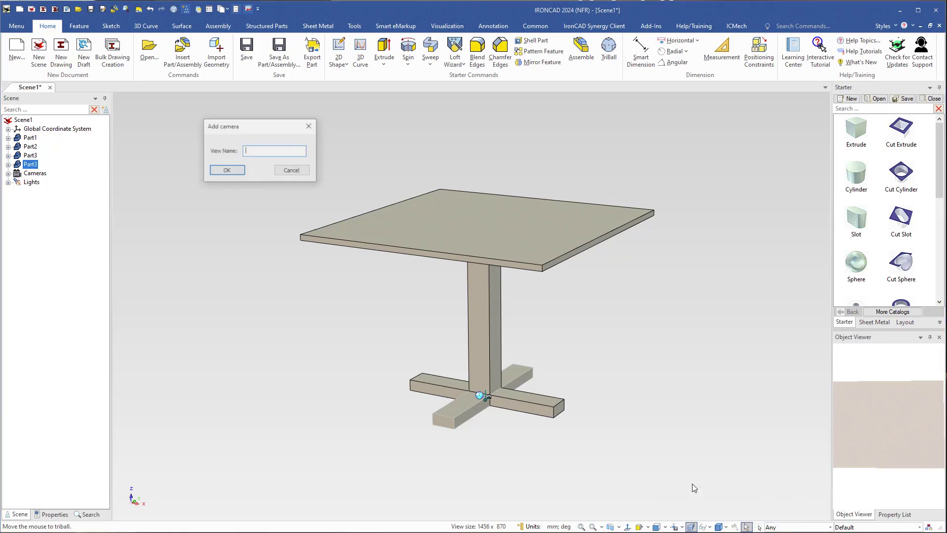
{"action": "left_click_drag", "start_coordinate": [257, 127], "coordinate": [296, 128]}
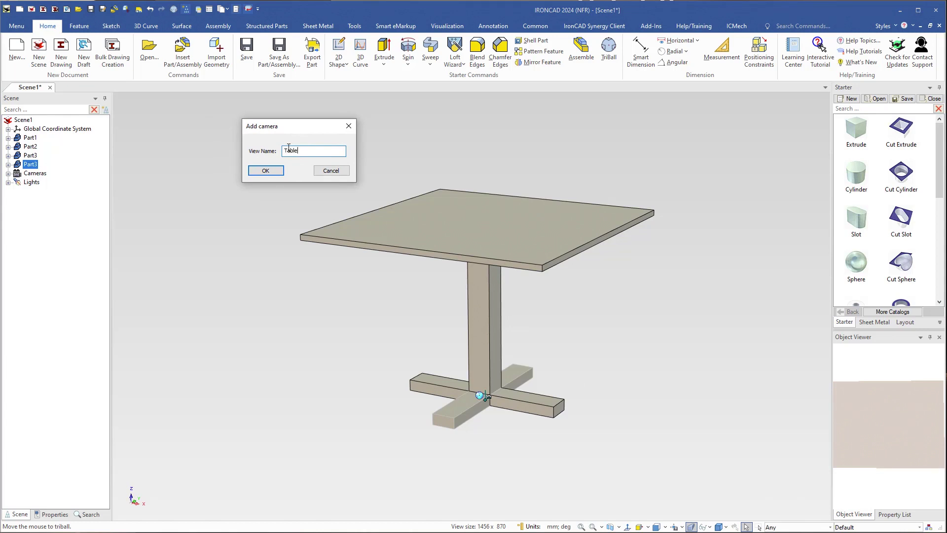
{"action": "key", "text": "Return"}
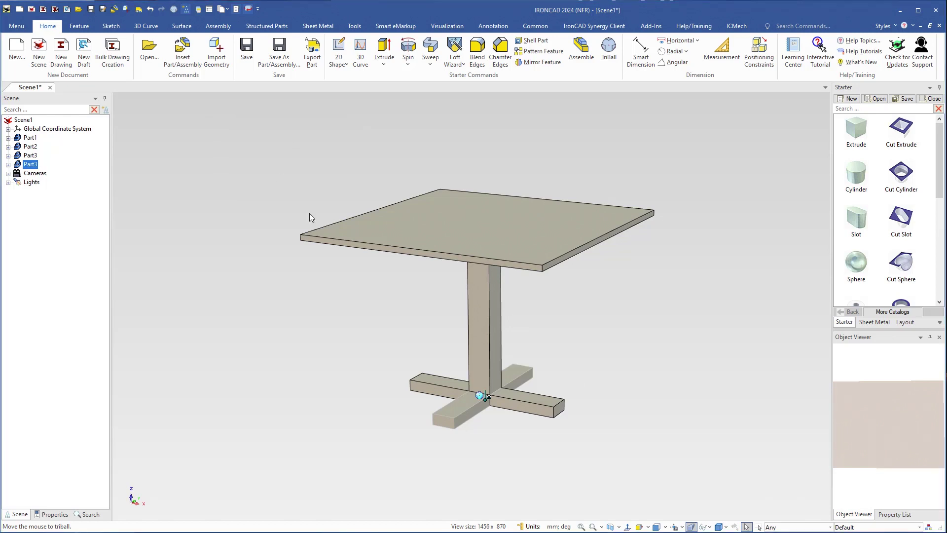
Step: Orbit away, then restore the saved 'Table' camera view
{"action": "middle_click_drag", "start_coordinate": [423, 218], "coordinate": [413, 180]}
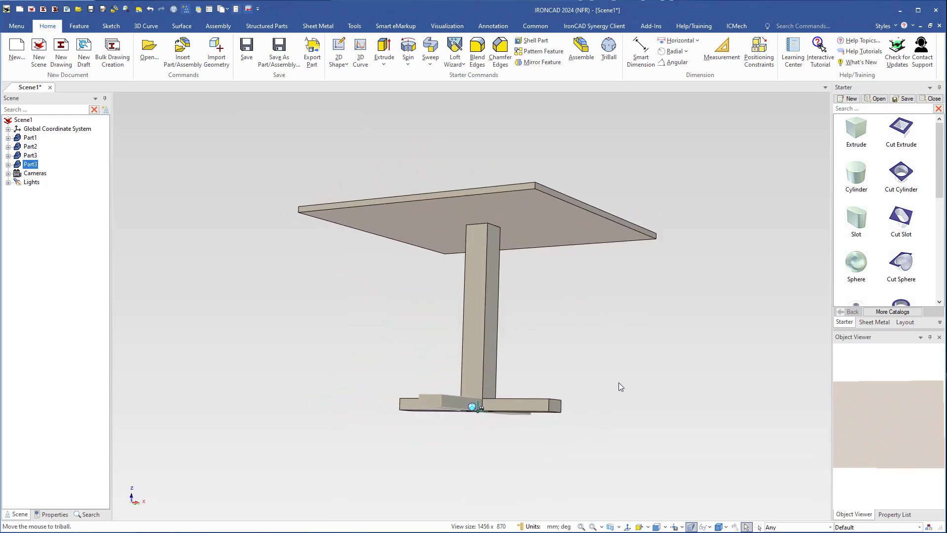
{"action": "left_click", "coordinate": [683, 526]}
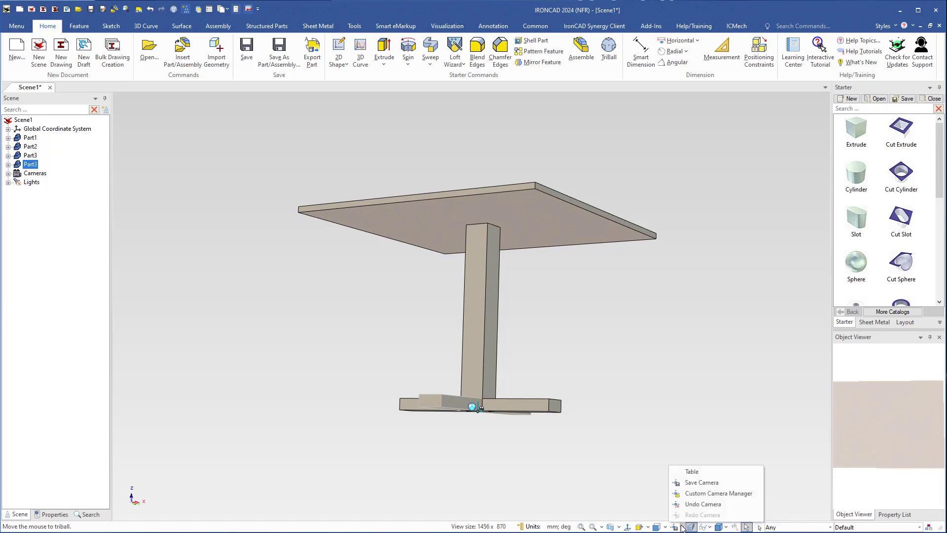
{"action": "left_click", "coordinate": [692, 471]}
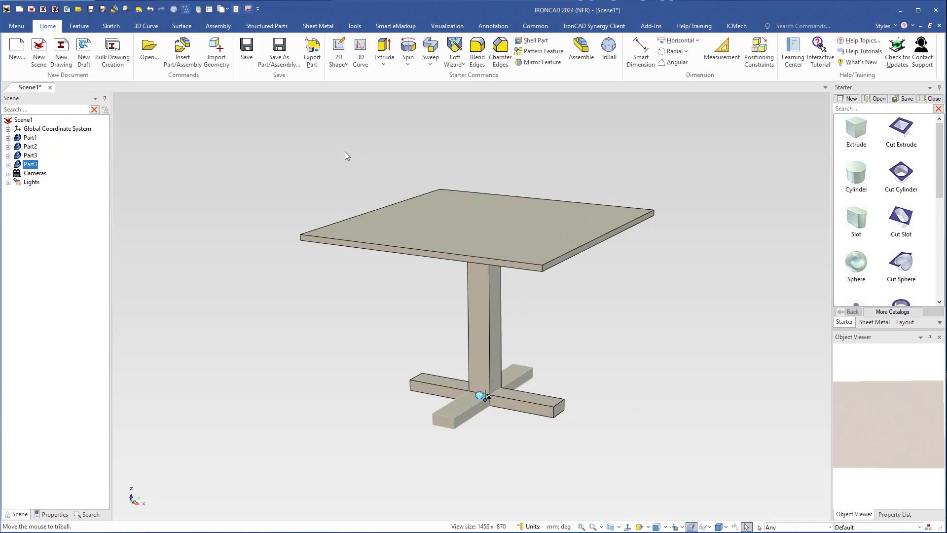
Step: Save the scene as 'Wooden Table' in the Table folder under Beginner Training Course 2024
{"action": "left_click", "coordinate": [246, 48]}
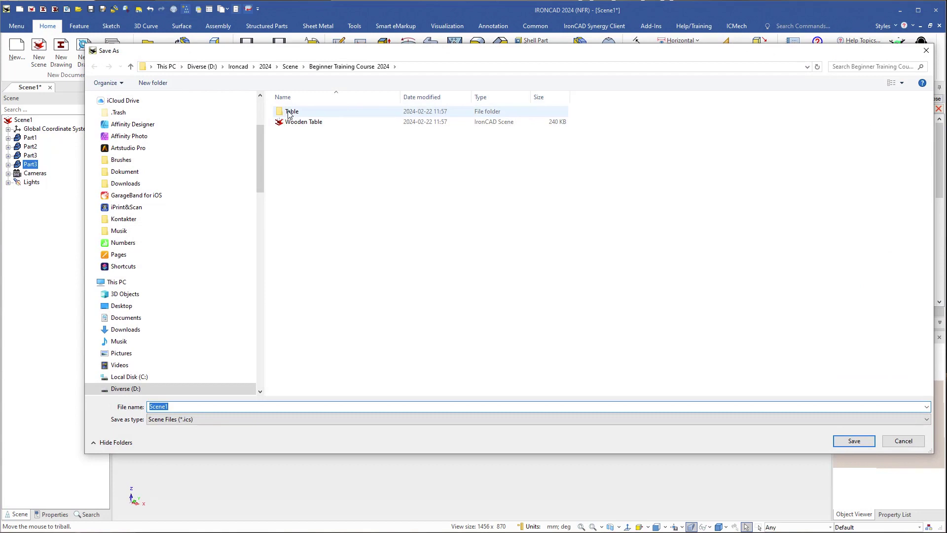
{"action": "double_click", "coordinate": [281, 116]}
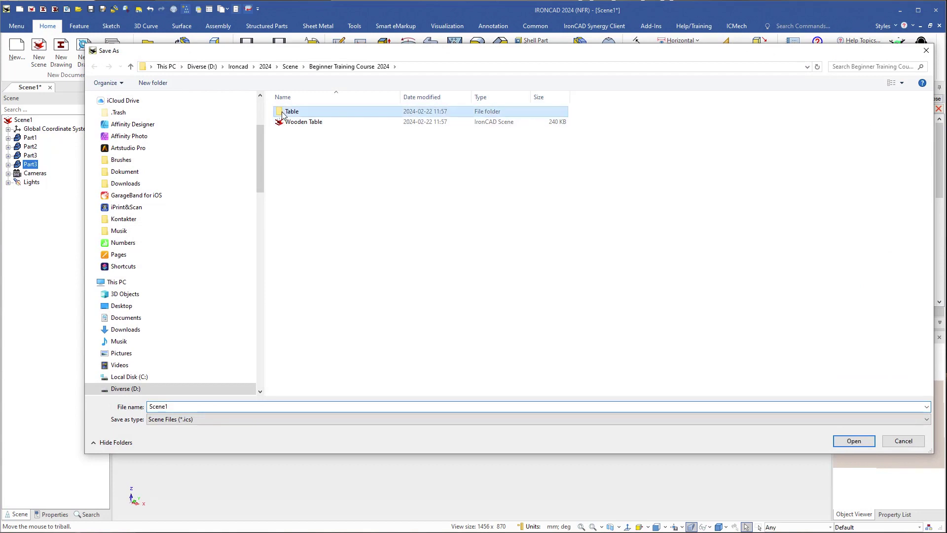
{"action": "left_click", "coordinate": [182, 407]}
{"action": "double_click", "coordinate": [182, 407]}
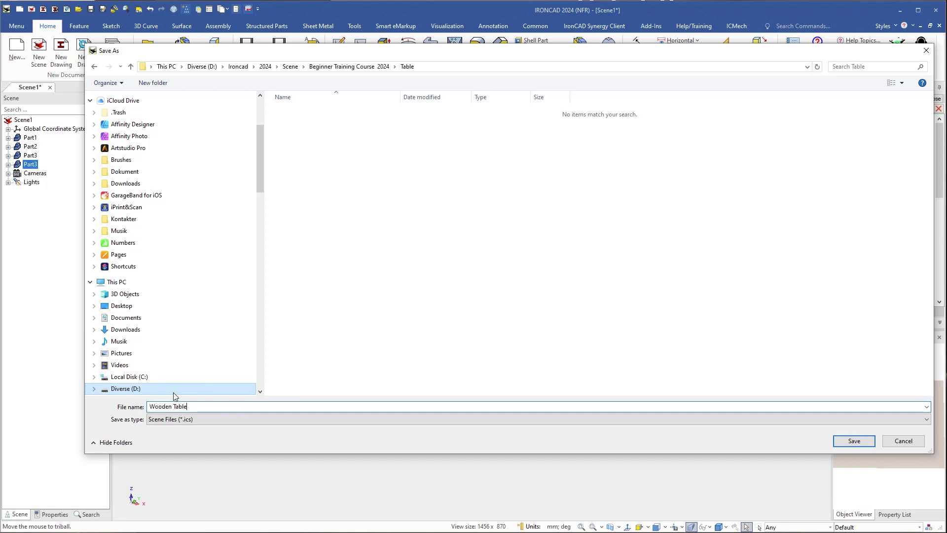
{"action": "key", "text": "Return"}
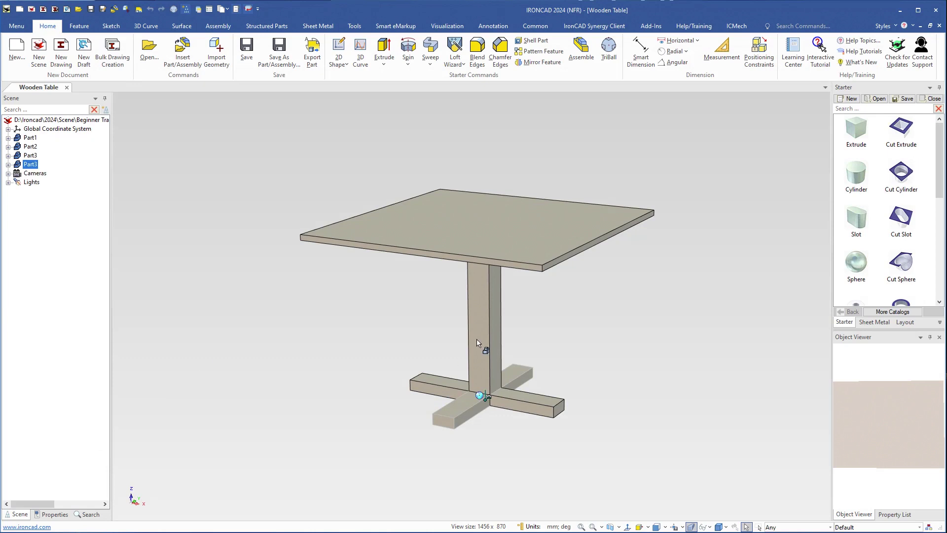